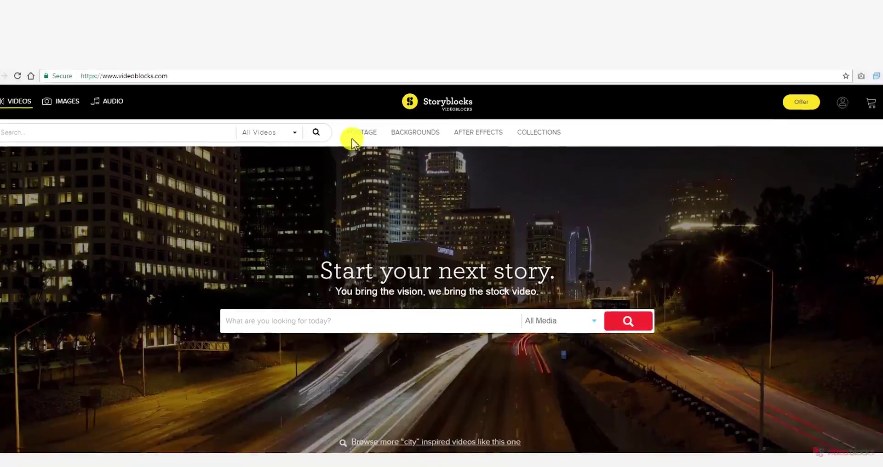
Browse Storyblocks' After Effects slideshow templates and open the Sliding Slideshow template page
{"action": "mouse_move", "coordinate": [348, 65]}
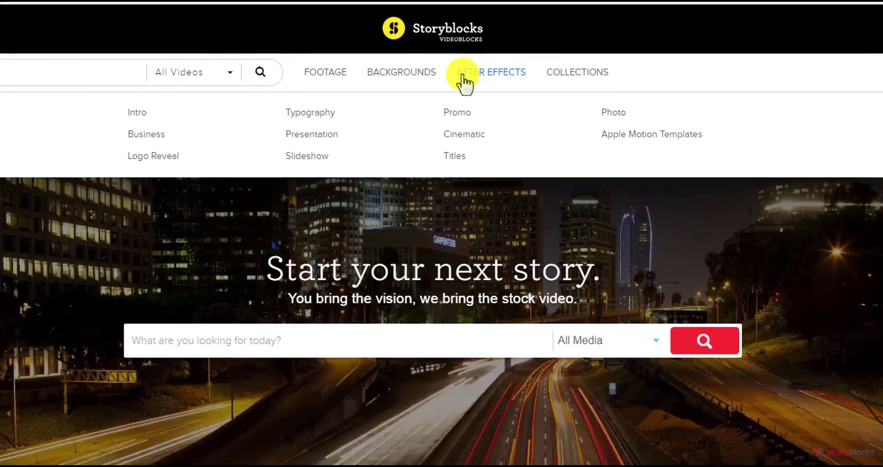
{"action": "mouse_move", "coordinate": [408, 68]}
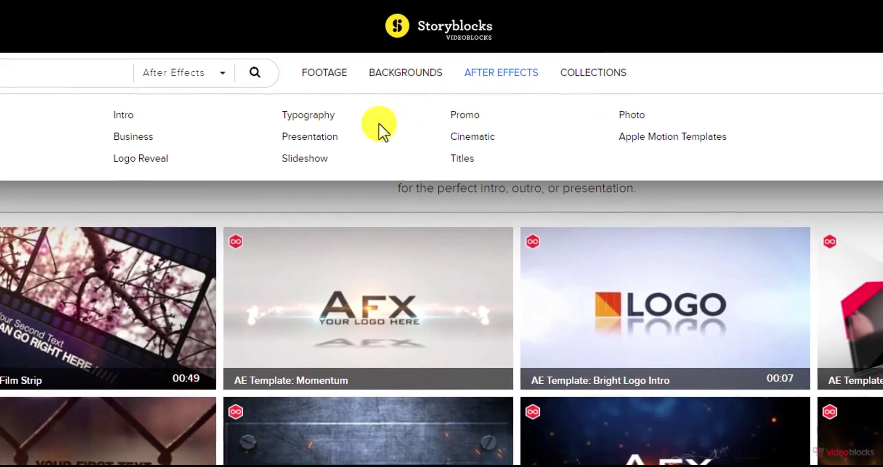
{"action": "left_click", "coordinate": [306, 160]}
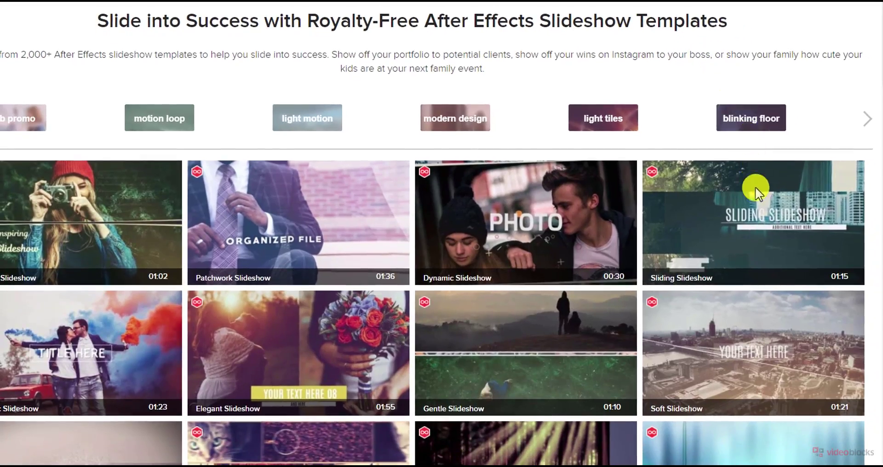
{"action": "mouse_move", "coordinate": [755, 186]}
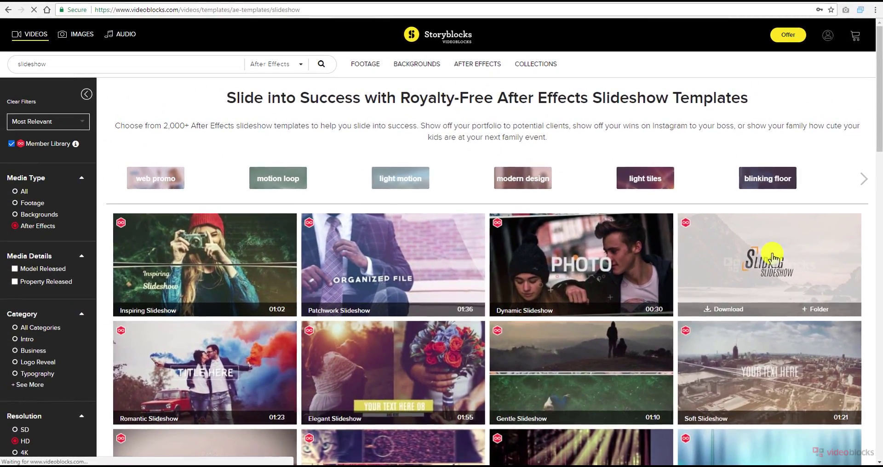
{"action": "left_click", "coordinate": [773, 256]}
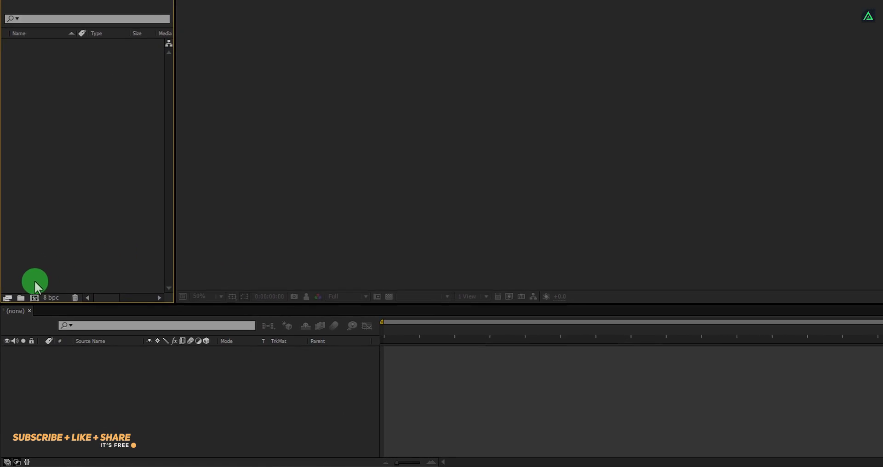
Set up a new composition Slide_001 at 1920×1080, 60 fps, 10 seconds long
{"action": "left_click", "coordinate": [38, 272]}
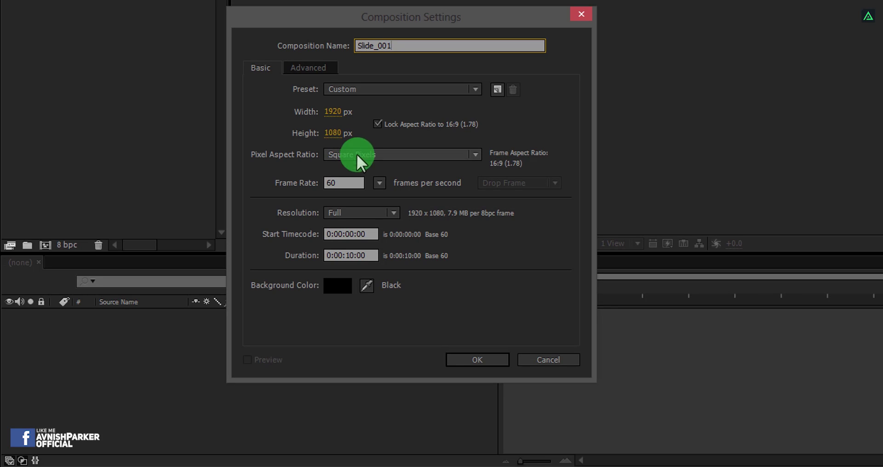
{"action": "left_click_drag", "start_coordinate": [372, 185], "coordinate": [402, 360]}
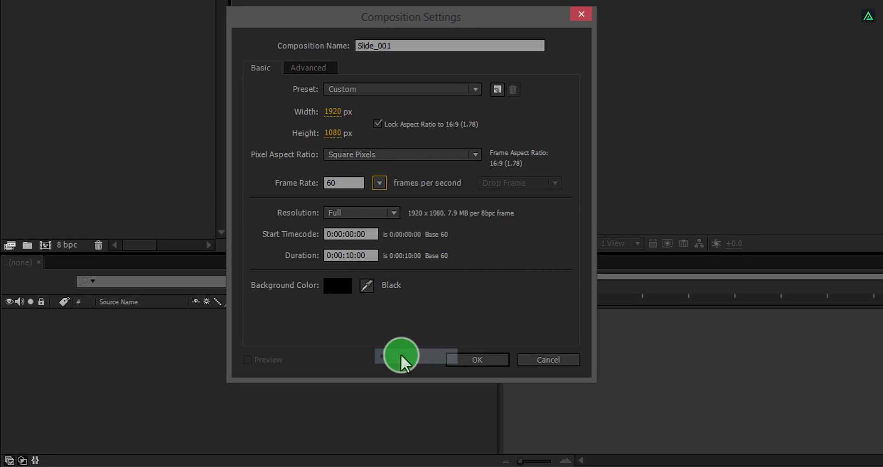
{"action": "left_click", "coordinate": [345, 194]}
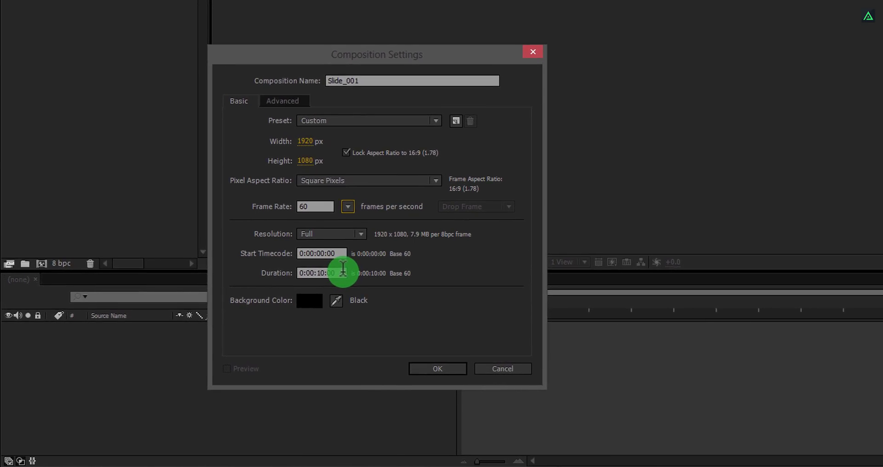
Confirm Slide_001, import image 01 from the Data folder, and add 01.jpg to its timeline
{"action": "left_click", "coordinate": [408, 375]}
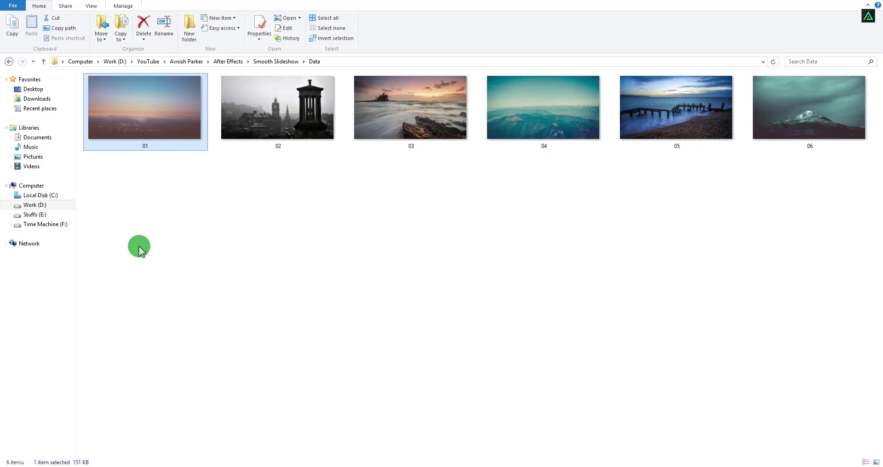
{"action": "left_click_drag", "start_coordinate": [152, 120], "coordinate": [81, 259]}
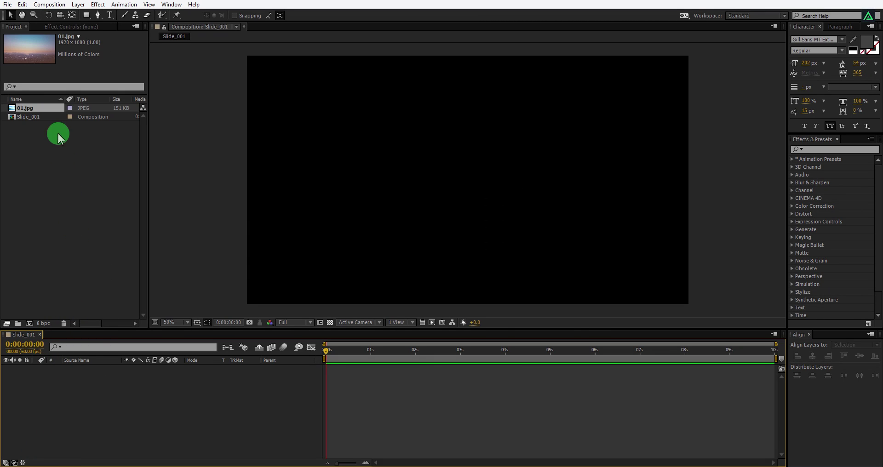
{"action": "left_click_drag", "start_coordinate": [55, 112], "coordinate": [70, 370]}
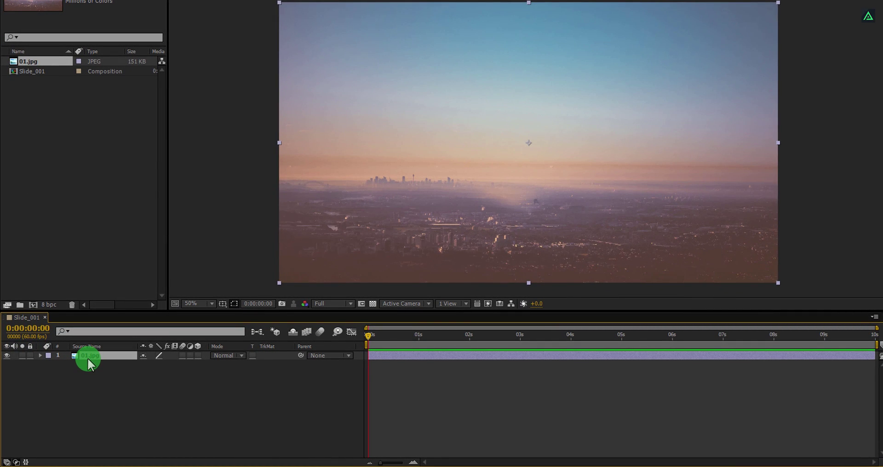
Pre-compose the 01.jpg layer as Image_001, moving all attributes into the new composition
{"action": "right_click", "coordinate": [88, 357]}
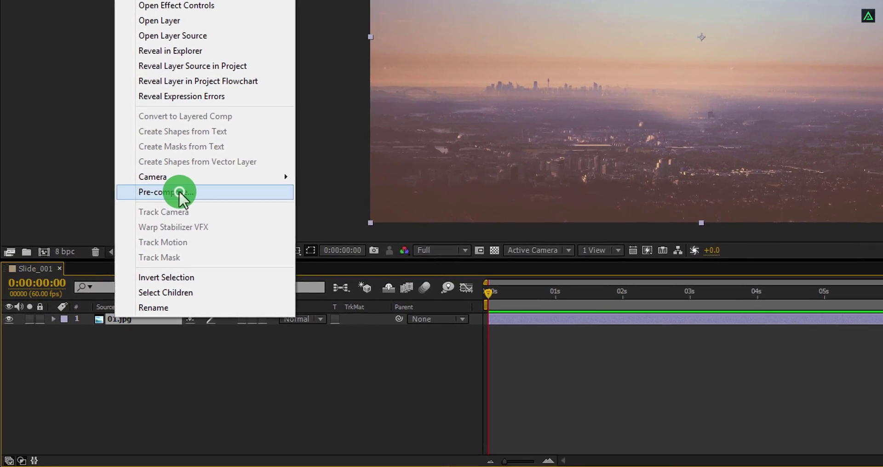
{"action": "left_click", "coordinate": [138, 234]}
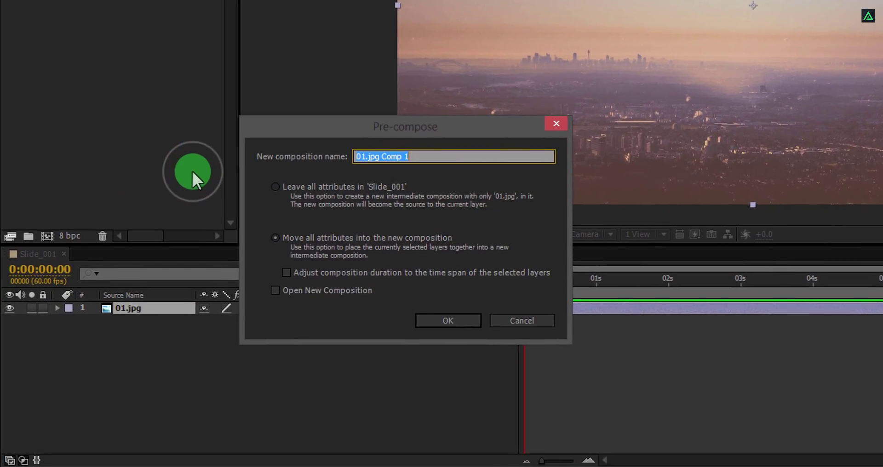
{"action": "type", "text": "Image_001"}
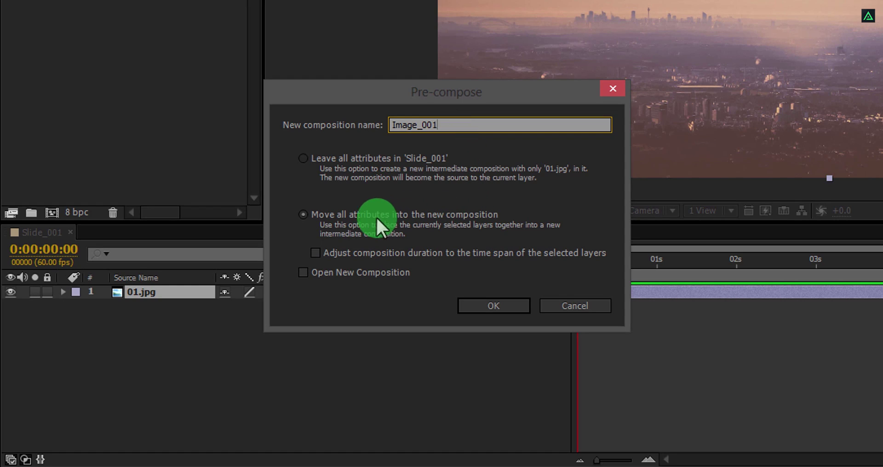
{"action": "left_click", "coordinate": [336, 211]}
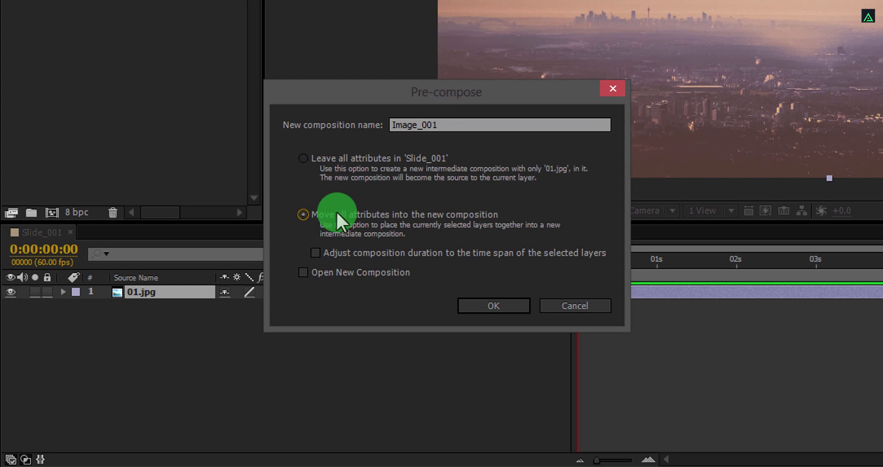
{"action": "left_click", "coordinate": [468, 302]}
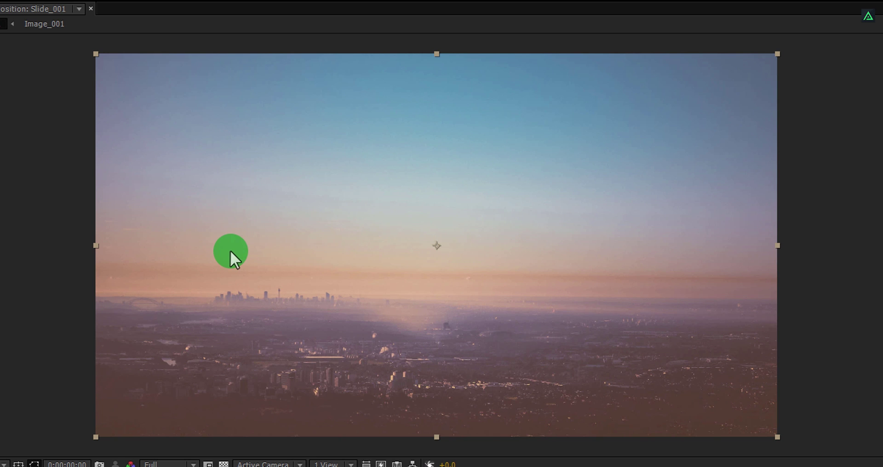
Show rulers and add horizontal guides at the frame's middle, upper quarter and lower quarter
{"action": "key", "text": "ctrl+r"}
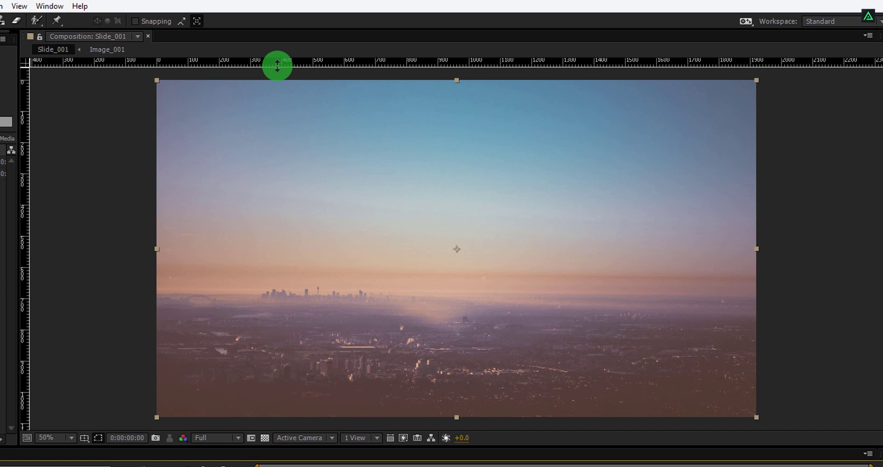
{"action": "left_click_drag", "start_coordinate": [274, 115], "coordinate": [234, 252]}
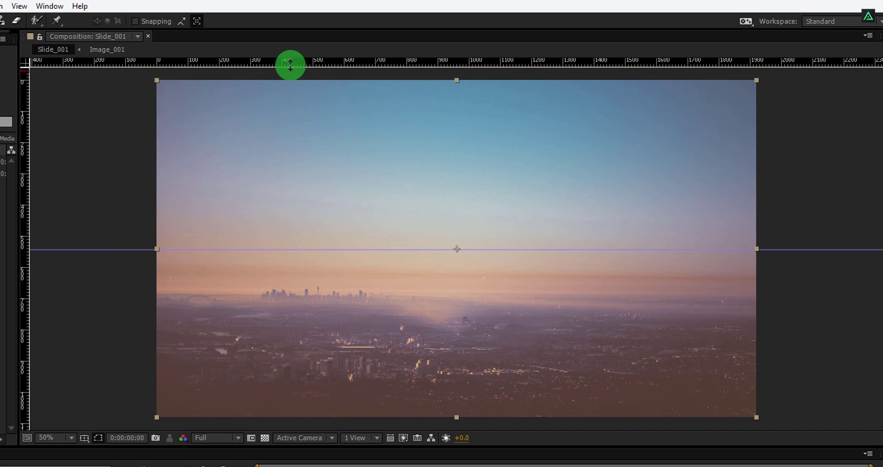
{"action": "left_click_drag", "start_coordinate": [290, 59], "coordinate": [273, 163]}
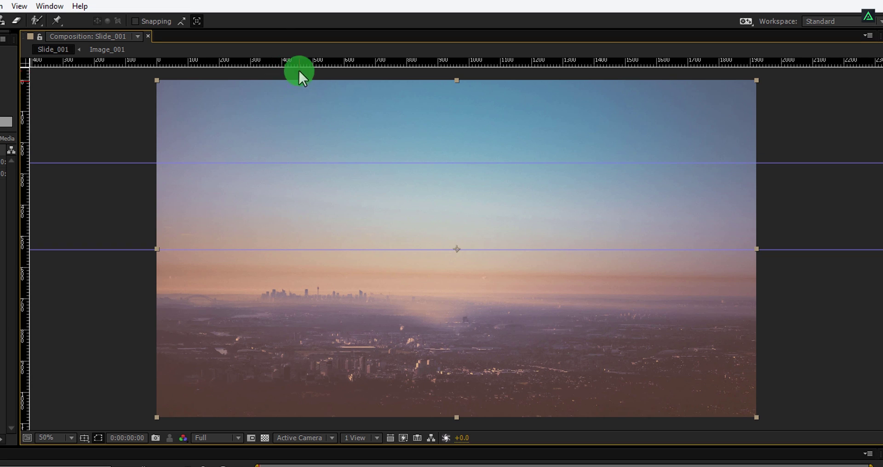
{"action": "left_click_drag", "start_coordinate": [299, 60], "coordinate": [290, 334]}
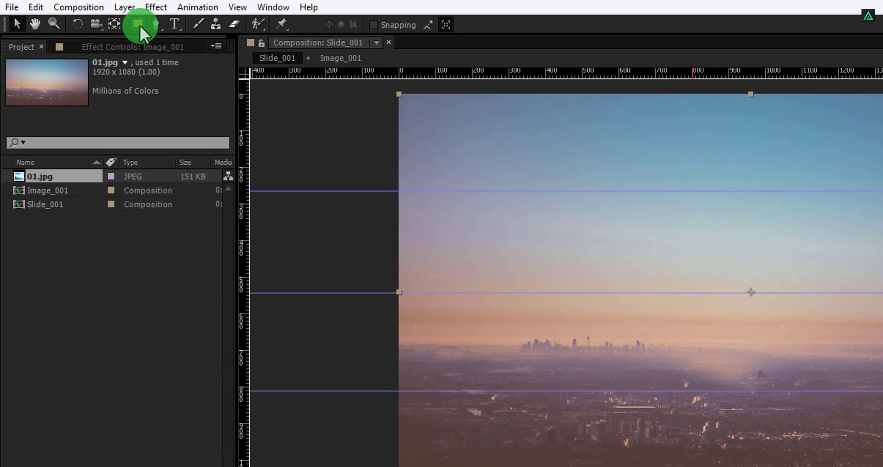
Mask Image_001 to its top strip with a rectangle, duplicate it, and move the copy down a band
{"action": "left_click_drag", "start_coordinate": [140, 26], "coordinate": [243, 27]}
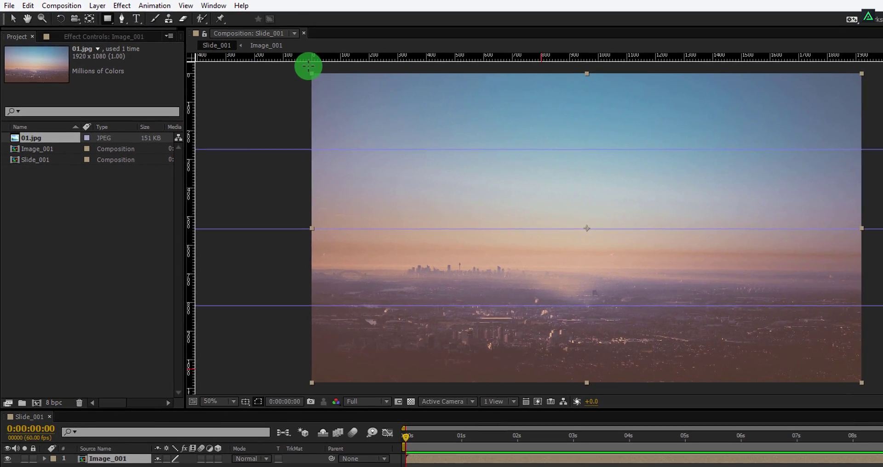
{"action": "left_click_drag", "start_coordinate": [308, 65], "coordinate": [861, 141]}
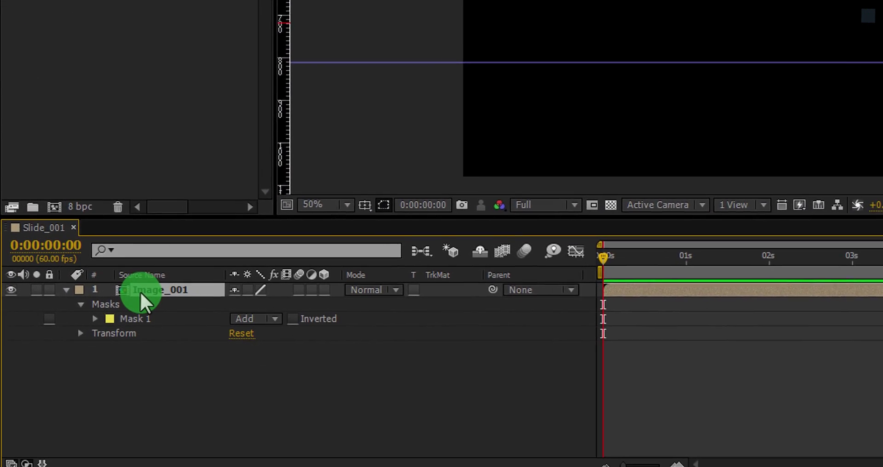
{"action": "key", "text": "ctrl+d"}
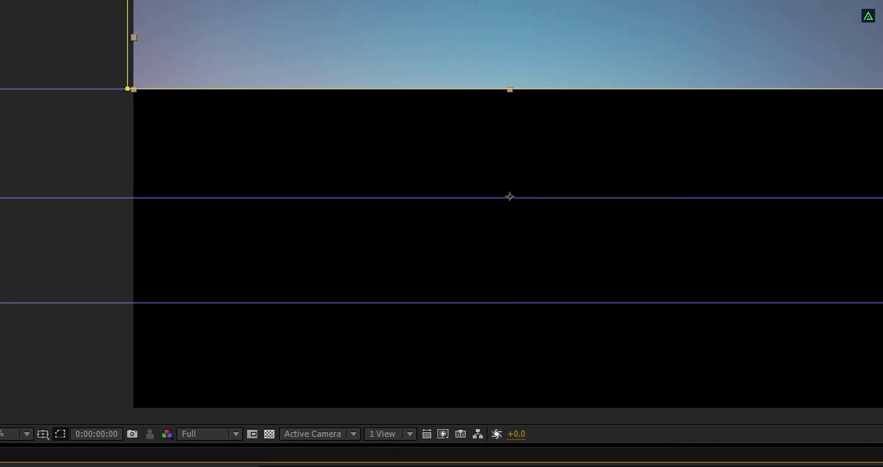
{"action": "left_click", "coordinate": [357, 160]}
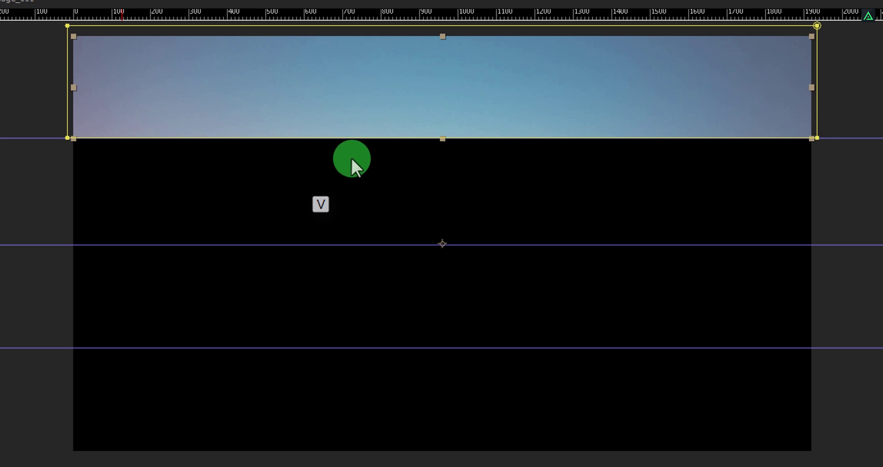
{"action": "left_click", "coordinate": [351, 138]}
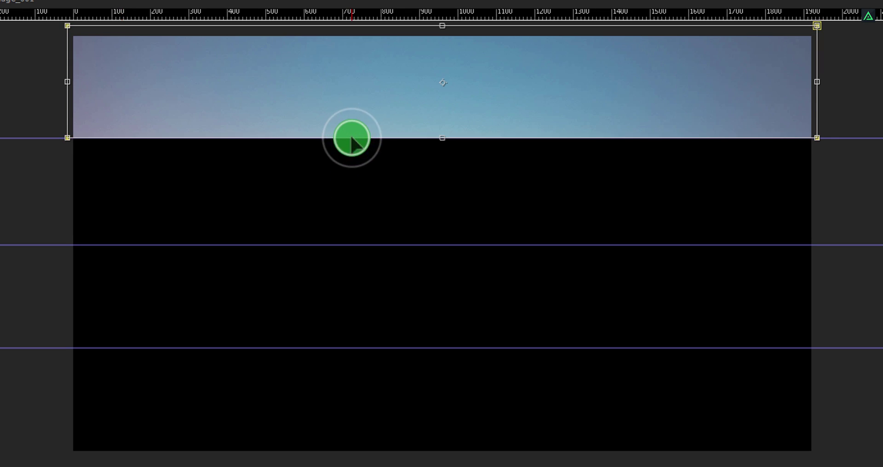
{"action": "left_click_drag", "start_coordinate": [352, 96], "coordinate": [346, 177]}
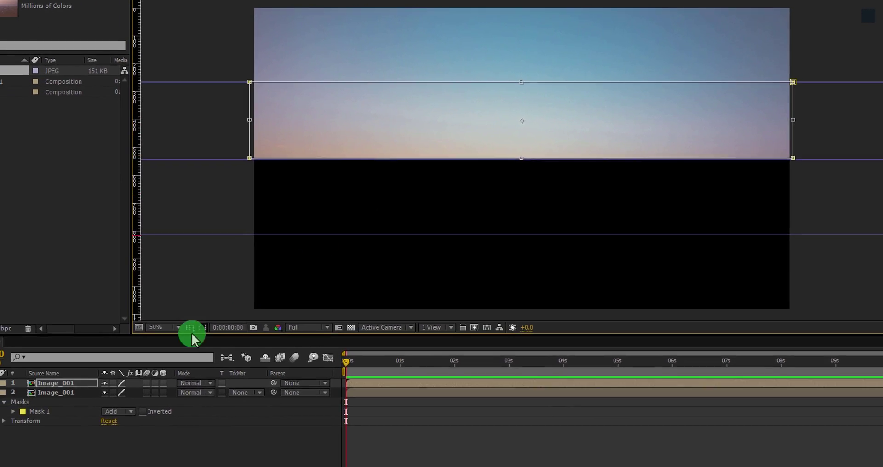
Duplicate the strip twice more, moving the copies into the third and fourth bands, then deselect
{"action": "left_click", "coordinate": [3, 434]}
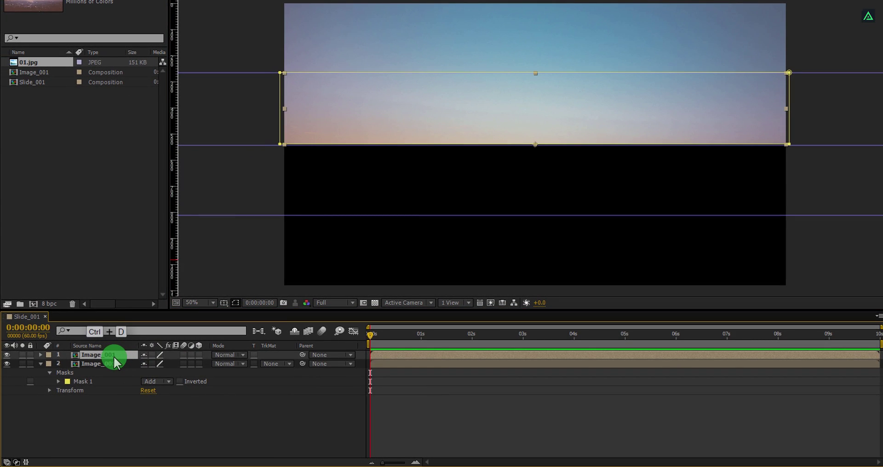
{"action": "key", "text": "ctrl+d"}
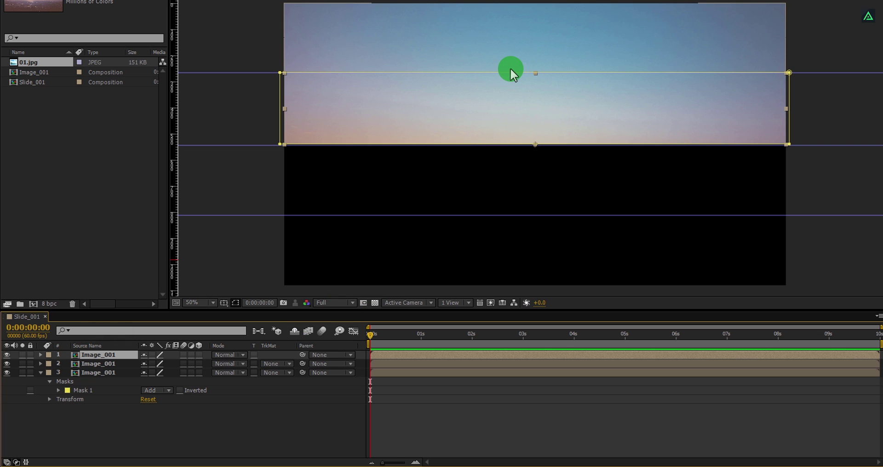
{"action": "left_click_drag", "start_coordinate": [510, 69], "coordinate": [506, 157]}
{"action": "left_click", "coordinate": [96, 357]}
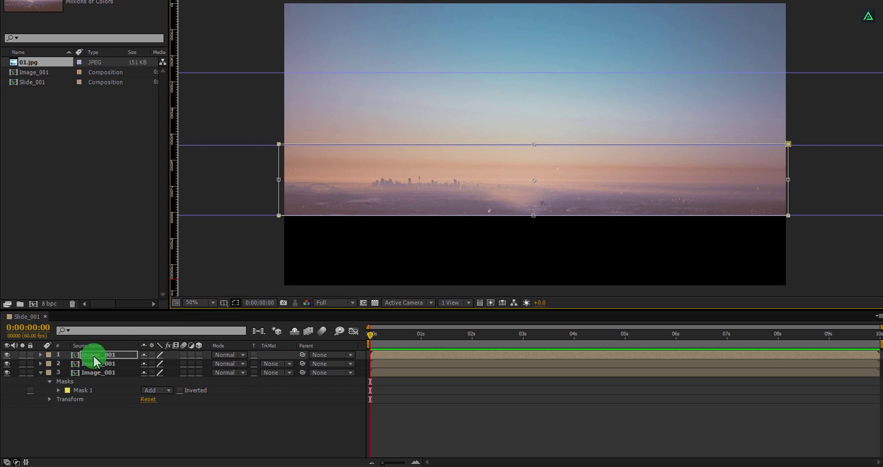
{"action": "key", "text": "ctrl+d"}
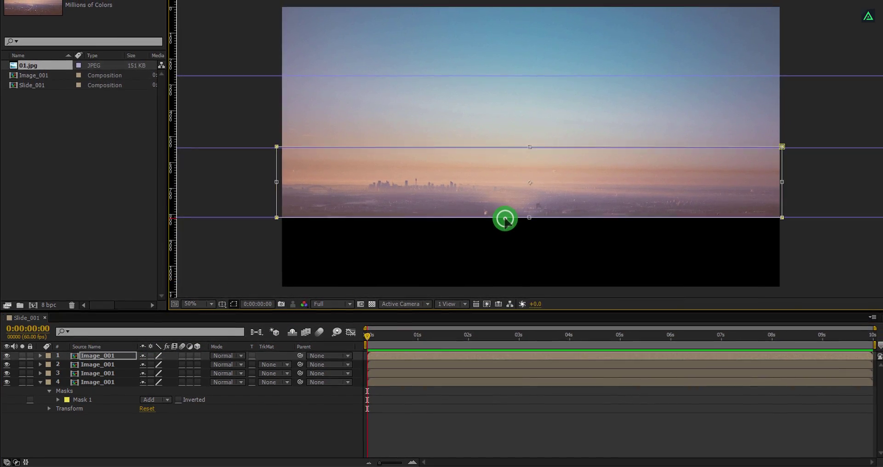
{"action": "left_click_drag", "start_coordinate": [507, 178], "coordinate": [471, 260]}
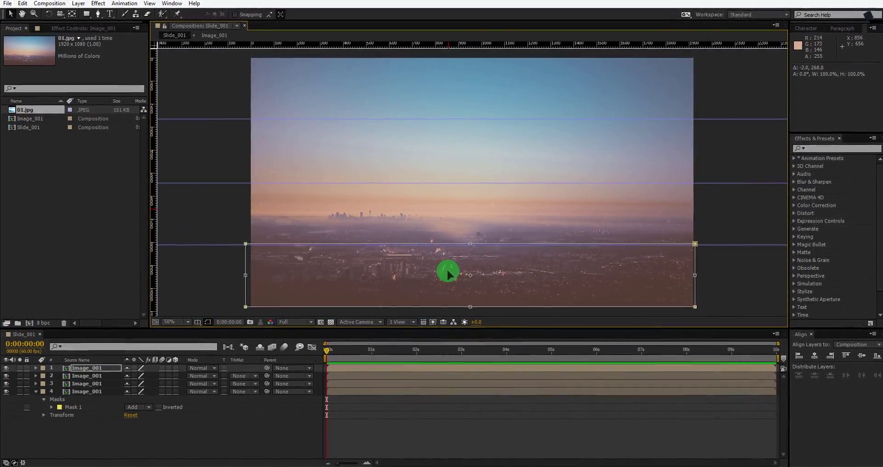
{"action": "left_click", "coordinate": [250, 434]}
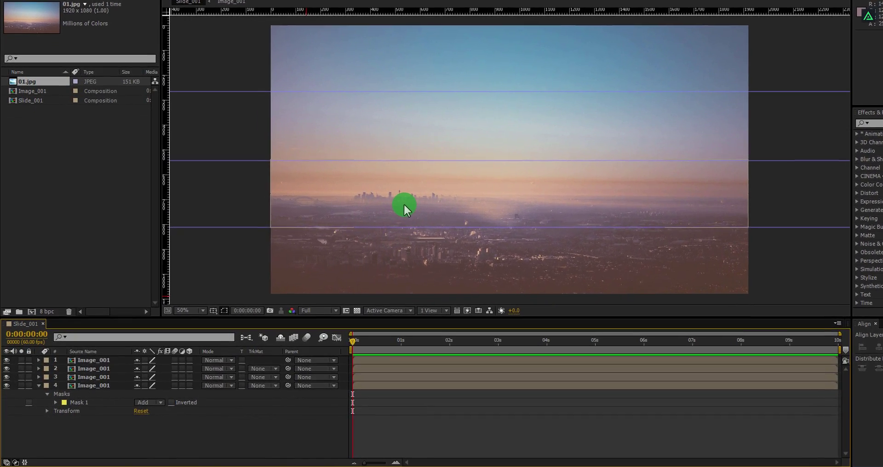
Hide the guides and adjust the strips' edges until the black gap between bands is covered
{"action": "key", "text": "ctrl+semicolon"}
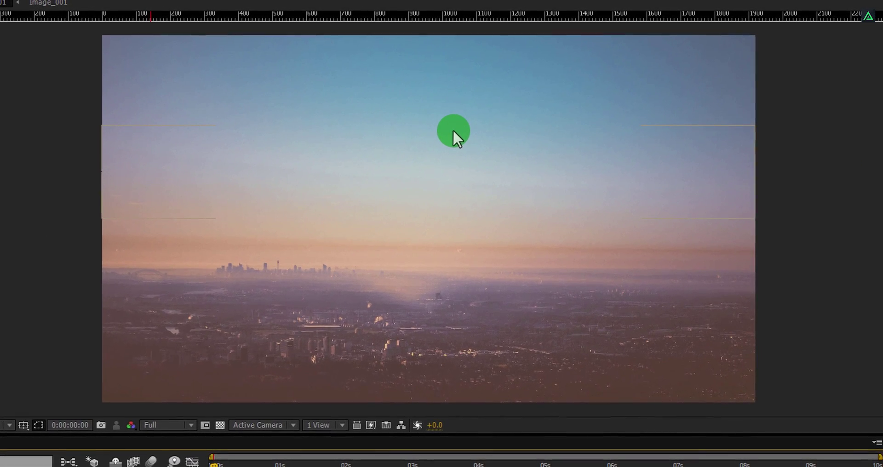
{"action": "left_click", "coordinate": [452, 138]}
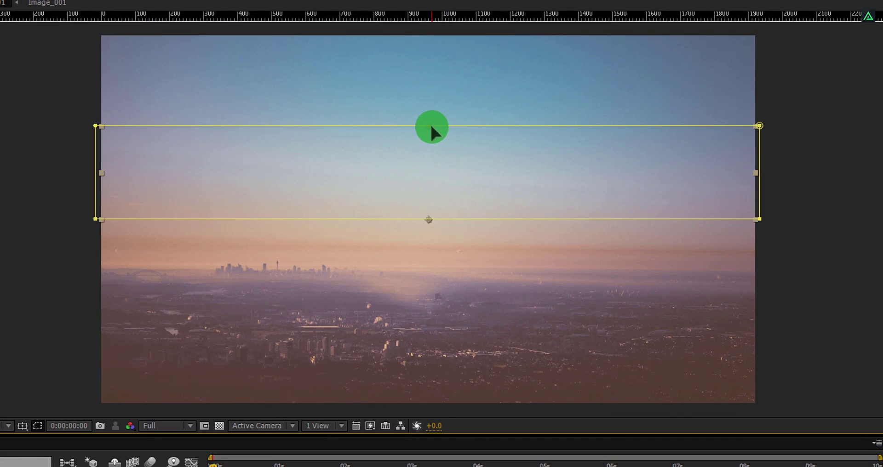
{"action": "left_click_drag", "start_coordinate": [432, 127], "coordinate": [477, 164]}
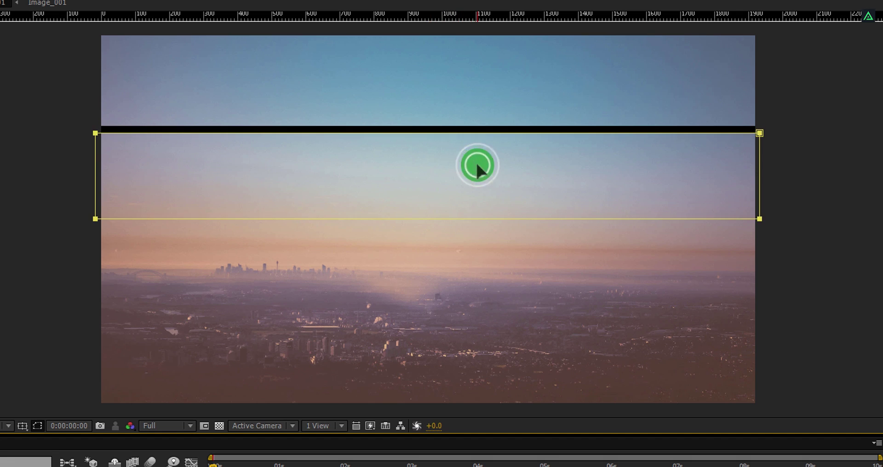
{"action": "left_click", "coordinate": [788, 220]}
{"action": "left_click", "coordinate": [799, 214]}
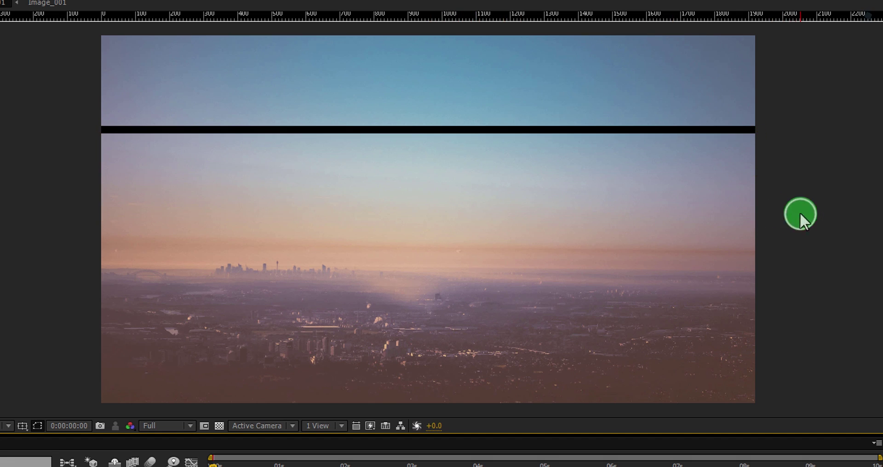
{"action": "left_click", "coordinate": [416, 145]}
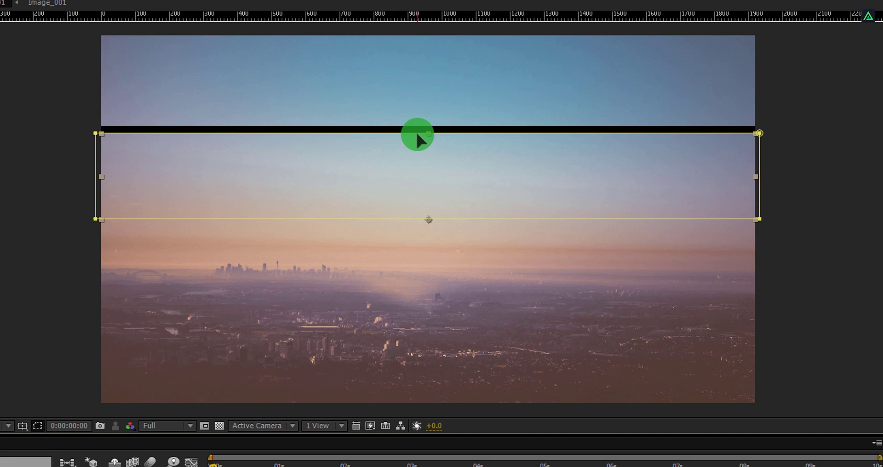
{"action": "left_click_drag", "start_coordinate": [417, 135], "coordinate": [429, 126]}
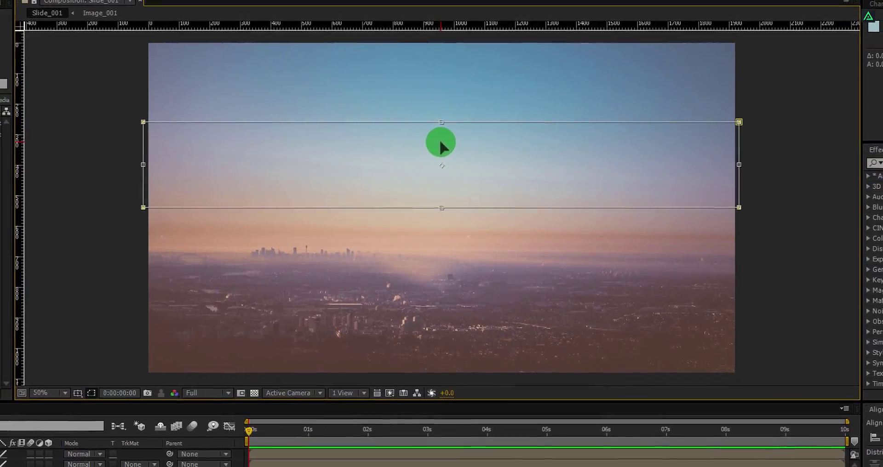
Keyframe all four strips' Position at about 1 second, starting off-frame at X -970 at time 0
{"action": "left_click", "coordinate": [807, 209]}
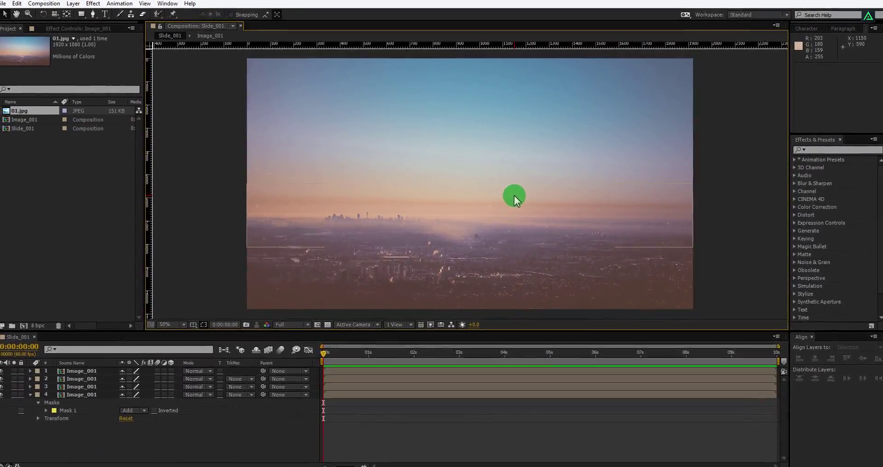
{"action": "left_click", "coordinate": [371, 352]}
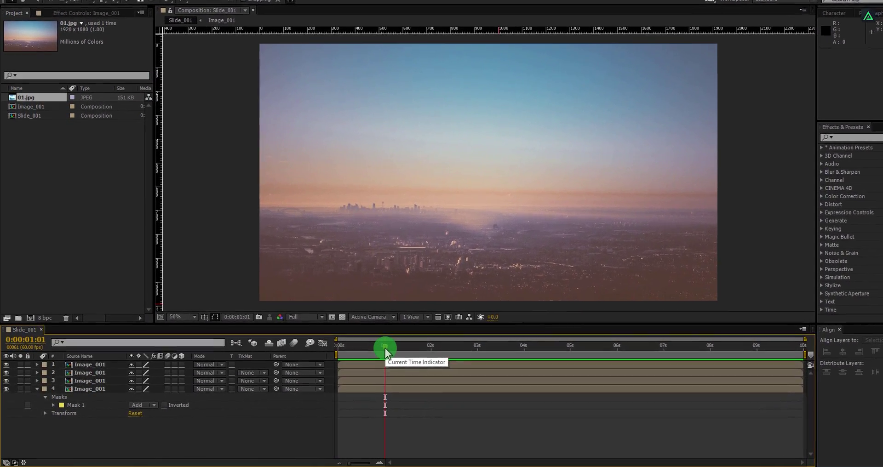
{"action": "left_click_drag", "start_coordinate": [95, 426], "coordinate": [93, 363]}
{"action": "left_click_drag", "start_coordinate": [121, 332], "coordinate": [125, 325]}
{"action": "key", "text": "p"}
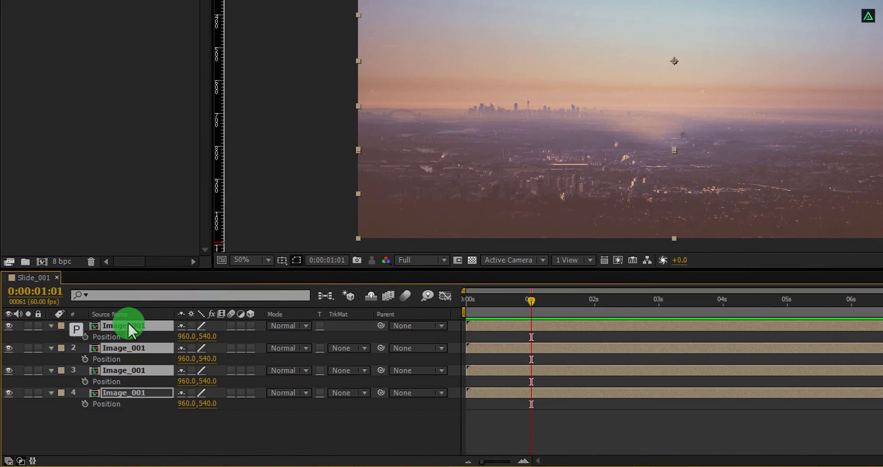
{"action": "left_click", "coordinate": [84, 337]}
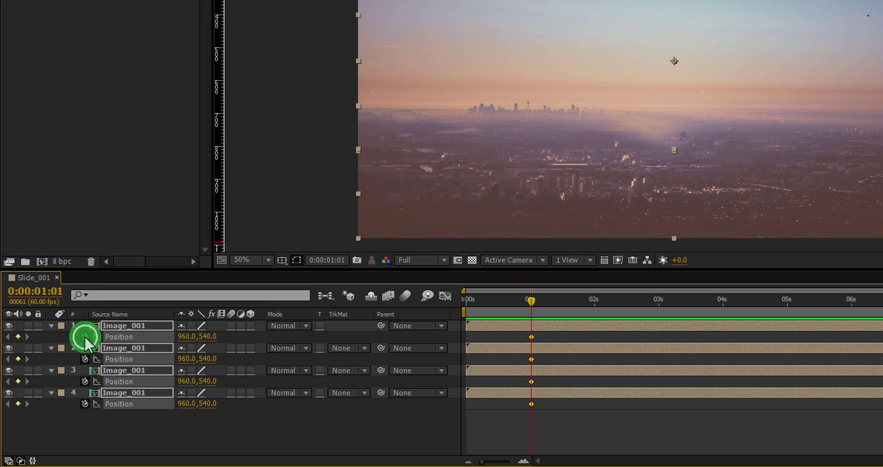
{"action": "left_click", "coordinate": [469, 301]}
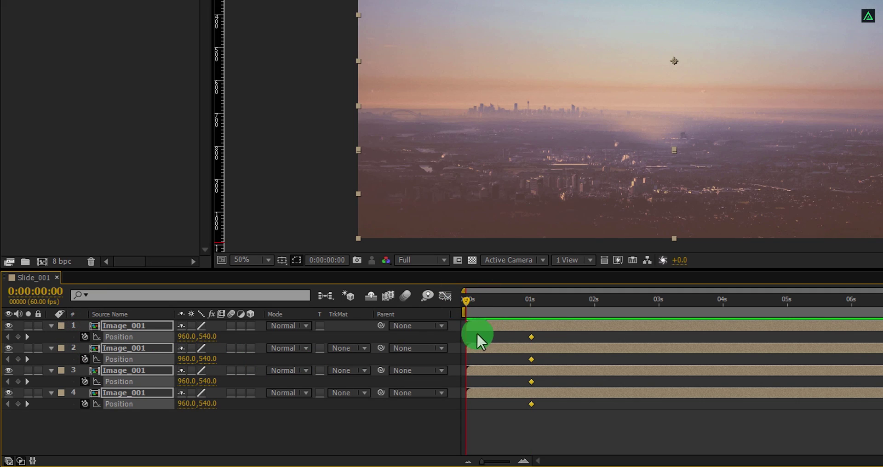
{"action": "left_click_drag", "start_coordinate": [186, 344], "coordinate": [59, 376]}
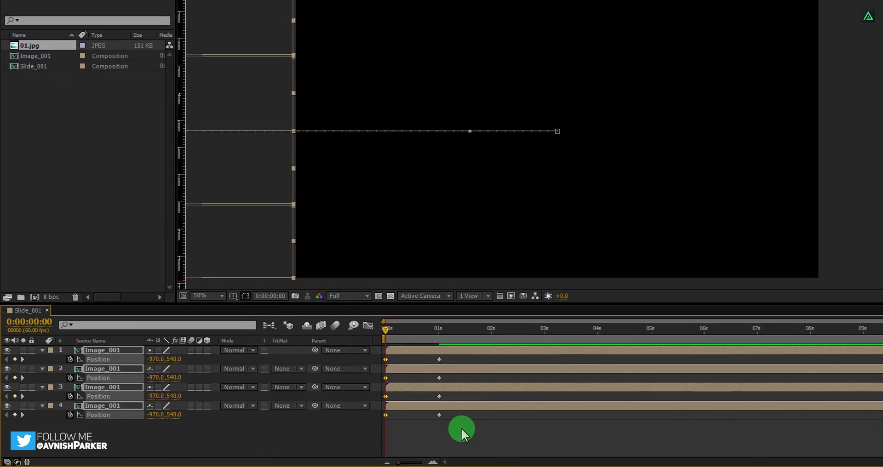
Apply Easy Ease to all eight Position keyframes via Keyframe Assistant
{"action": "left_click_drag", "start_coordinate": [460, 430], "coordinate": [390, 367]}
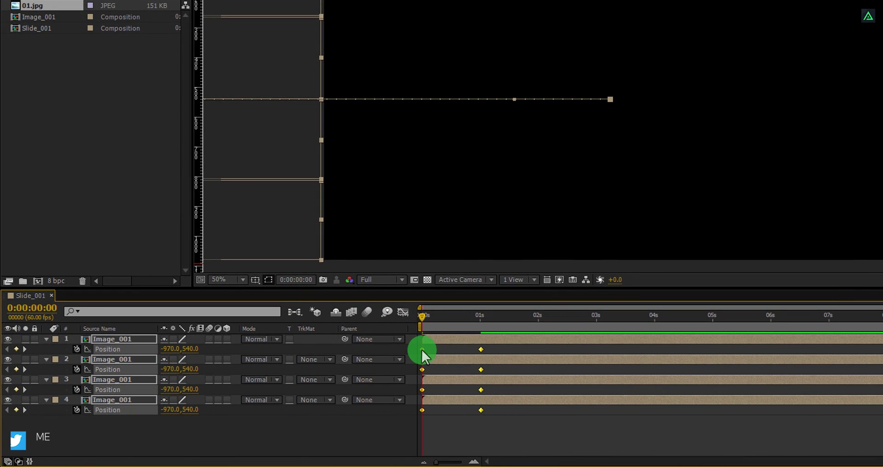
{"action": "right_click", "coordinate": [422, 350]}
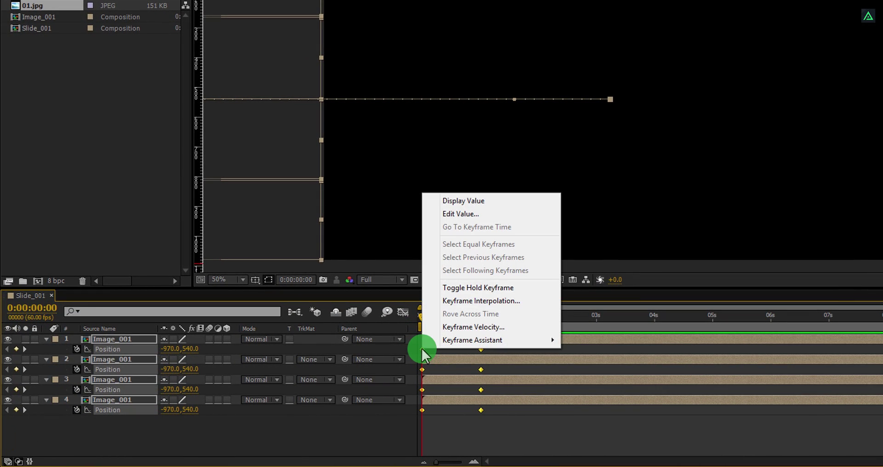
{"action": "mouse_move", "coordinate": [460, 345]}
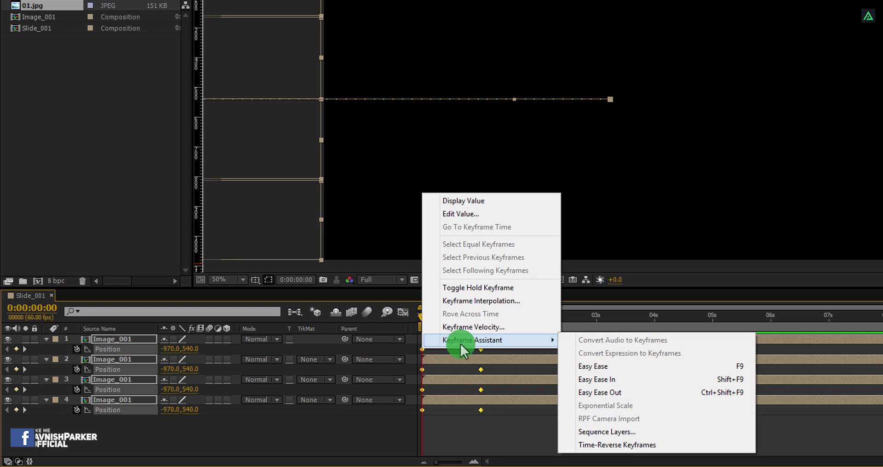
{"action": "left_click", "coordinate": [619, 368]}
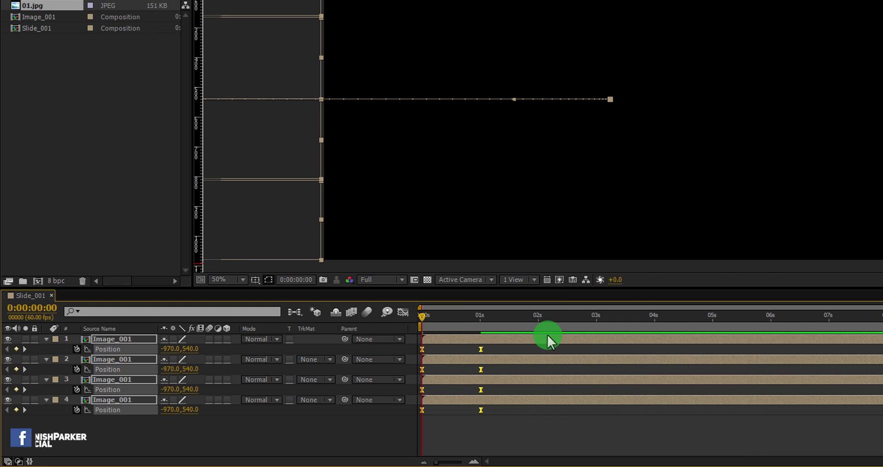
In the Graph Editor, lengthen the final keyframe's incoming influence for a fast start and gentle stop
{"action": "left_click", "coordinate": [404, 314]}
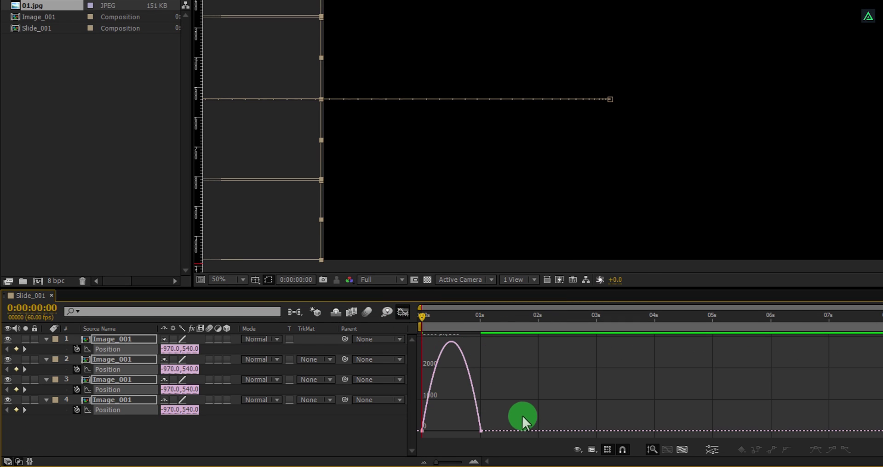
{"action": "left_click_drag", "start_coordinate": [523, 416], "coordinate": [452, 429]}
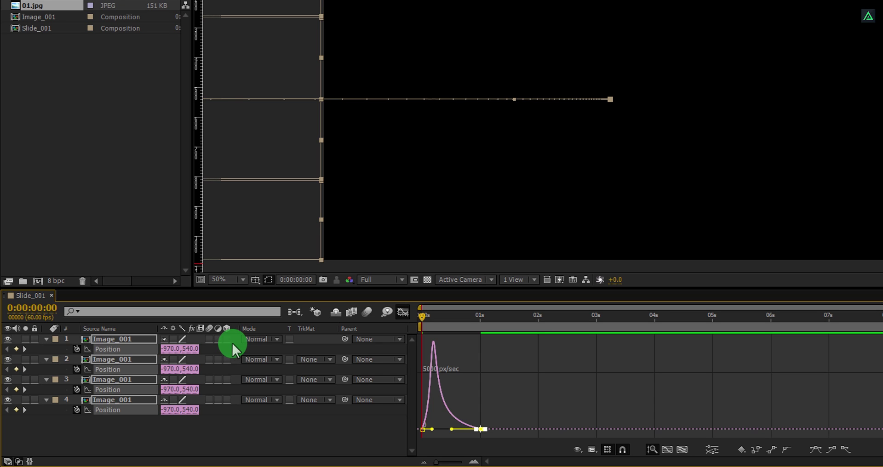
{"action": "key", "text": "F4"}
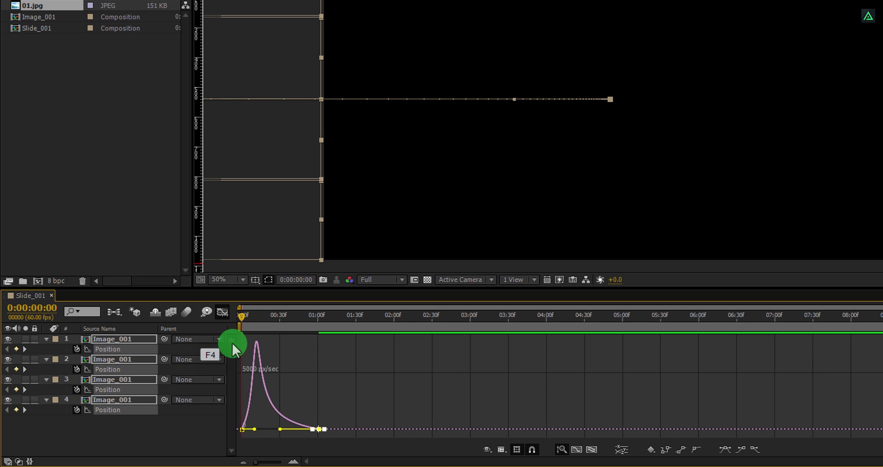
{"action": "key", "text": "F4"}
{"action": "key", "text": "F4"}
{"action": "key", "text": "F4"}
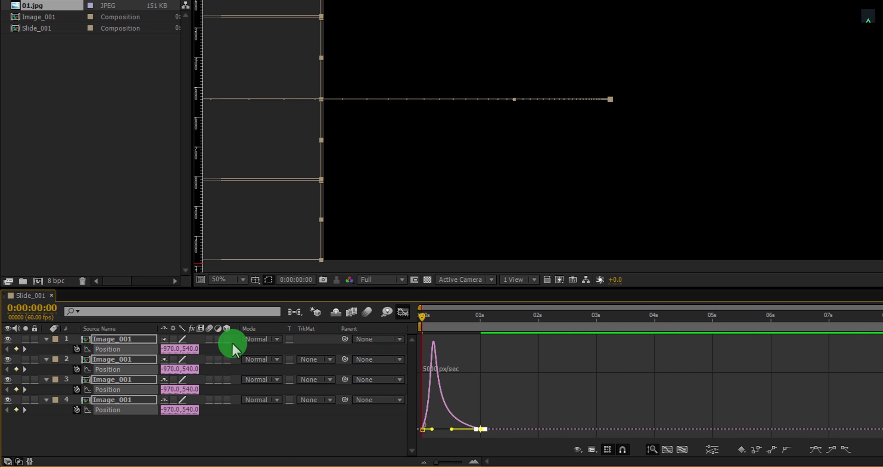
Show the Switches column, enable Motion Blur on the strip layers and the comp, and leave the Graph Editor
{"action": "left_click", "coordinate": [244, 333]}
{"action": "right_click", "coordinate": [243, 330]}
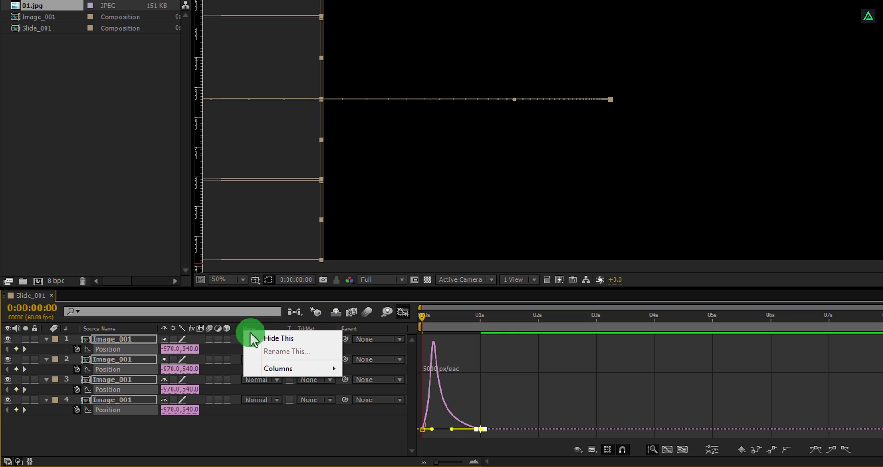
{"action": "mouse_move", "coordinate": [272, 369]}
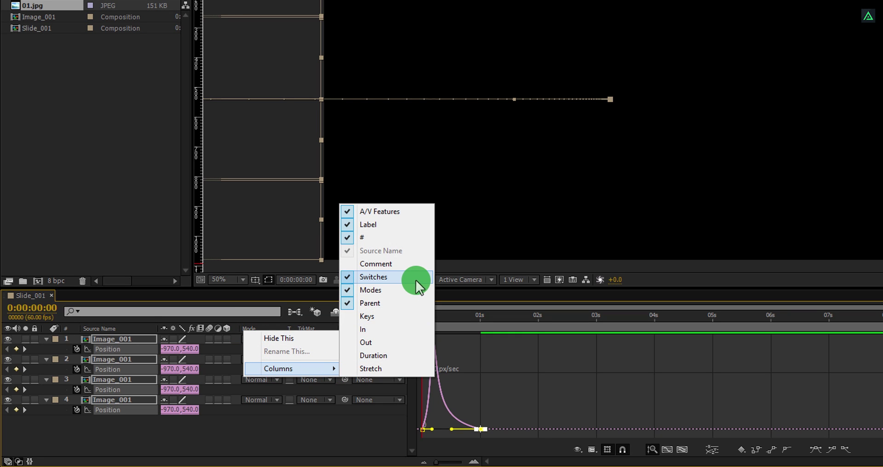
{"action": "left_click", "coordinate": [209, 338]}
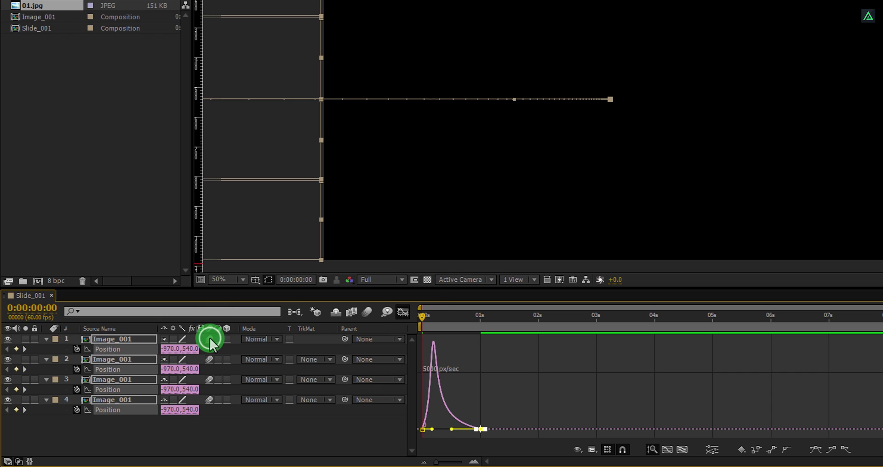
{"action": "left_click", "coordinate": [362, 313]}
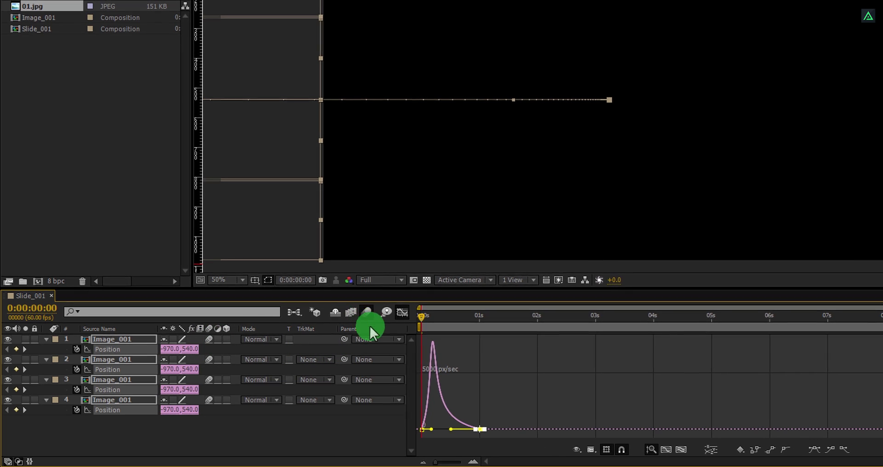
{"action": "left_click", "coordinate": [396, 317]}
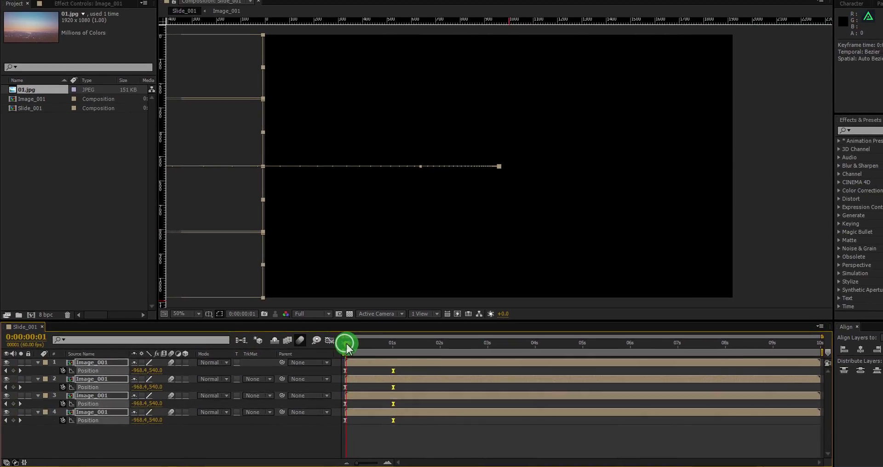
Preview the slide, then shift the second and third strip layers slightly later in time
{"action": "left_click_drag", "start_coordinate": [346, 347], "coordinate": [367, 379]}
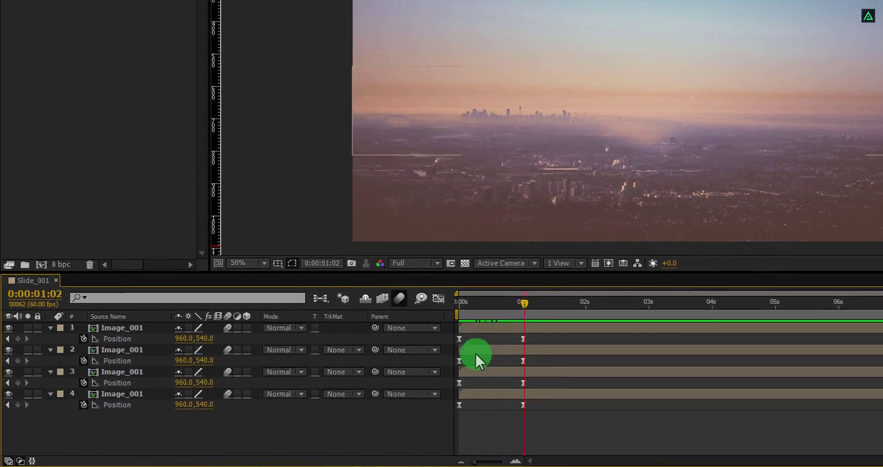
{"action": "left_click_drag", "start_coordinate": [474, 351], "coordinate": [483, 348]}
{"action": "left_click_drag", "start_coordinate": [540, 333], "coordinate": [522, 385]}
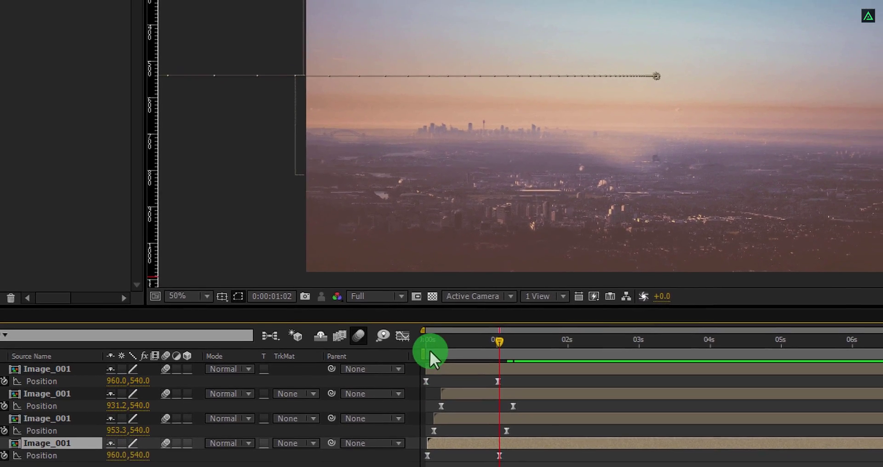
{"action": "left_click_drag", "start_coordinate": [481, 309], "coordinate": [499, 309]}
{"action": "left_click_drag", "start_coordinate": [266, 459], "coordinate": [310, 458]}
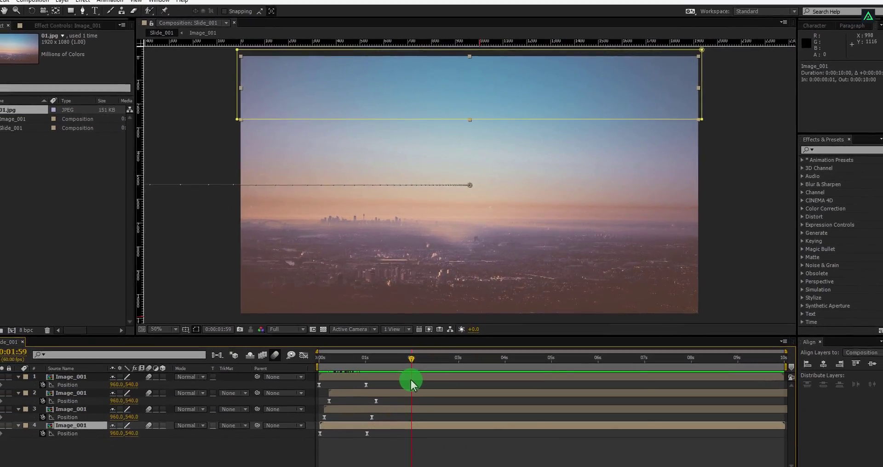
End the work area at 0:00:01:59, RAM-preview the strip slide, then stop and scrub through it
{"action": "key", "text": "n"}
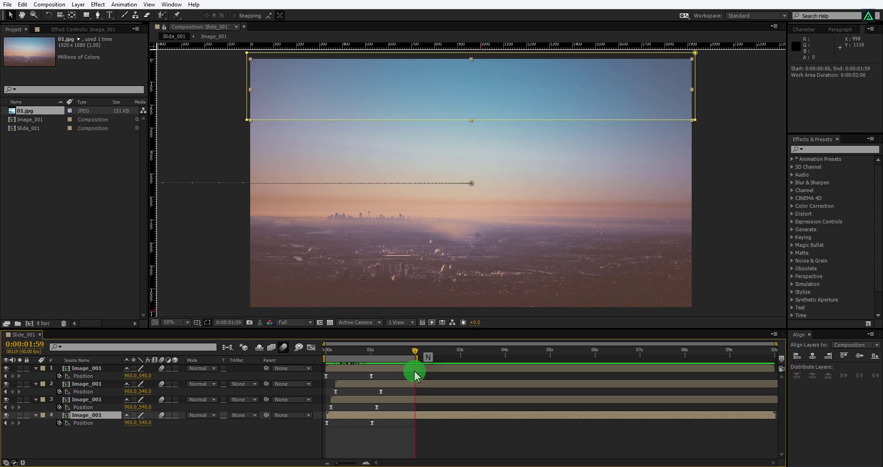
{"action": "key", "text": "KP_0"}
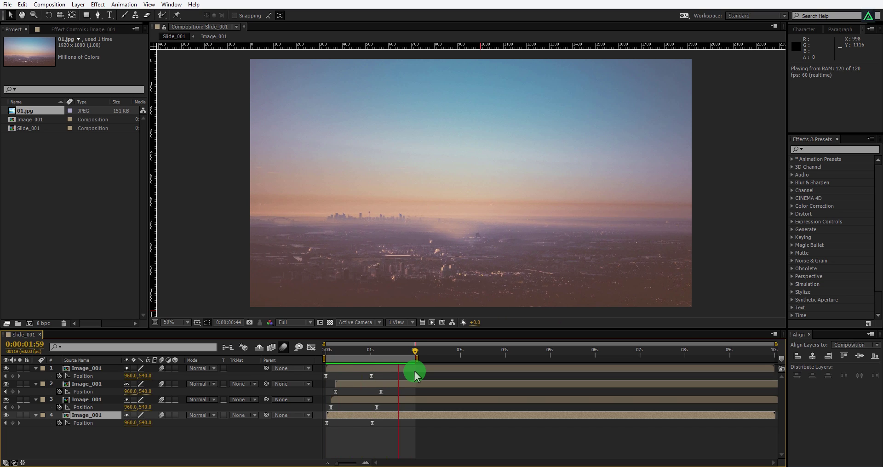
{"action": "key", "text": "space"}
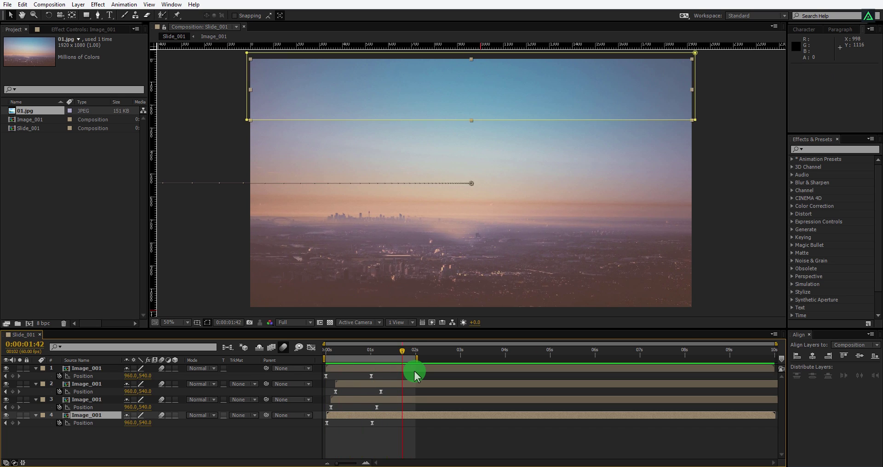
{"action": "mouse_move", "coordinate": [387, 352]}
{"action": "left_mouse_down"}
{"action": "mouse_move", "coordinate": [319, 354]}
{"action": "mouse_move", "coordinate": [391, 360]}
{"action": "left_mouse_up"}
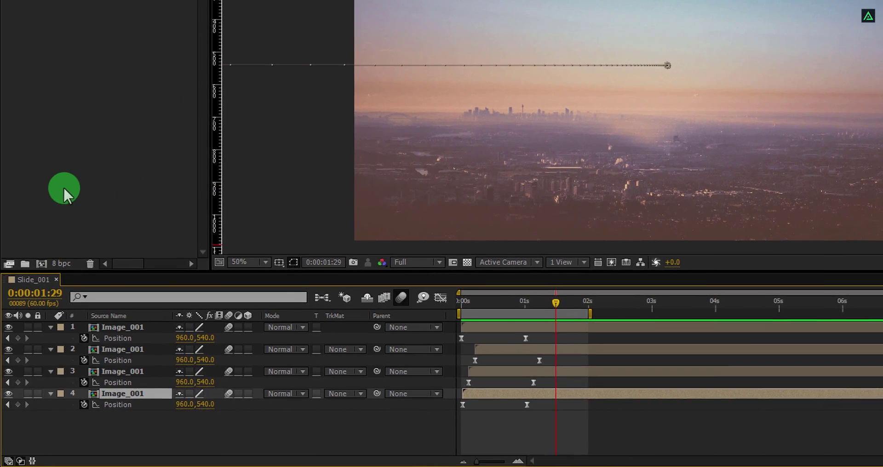
Create a 1920×1080 composition named Slideshow with a duration of 0:01:00:00
{"action": "left_click", "coordinate": [39, 278]}
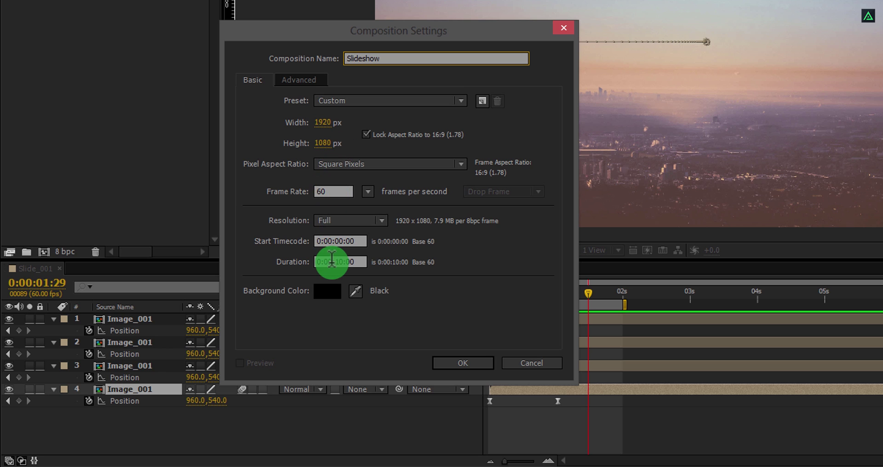
{"action": "left_click_drag", "start_coordinate": [332, 261], "coordinate": [333, 272]}
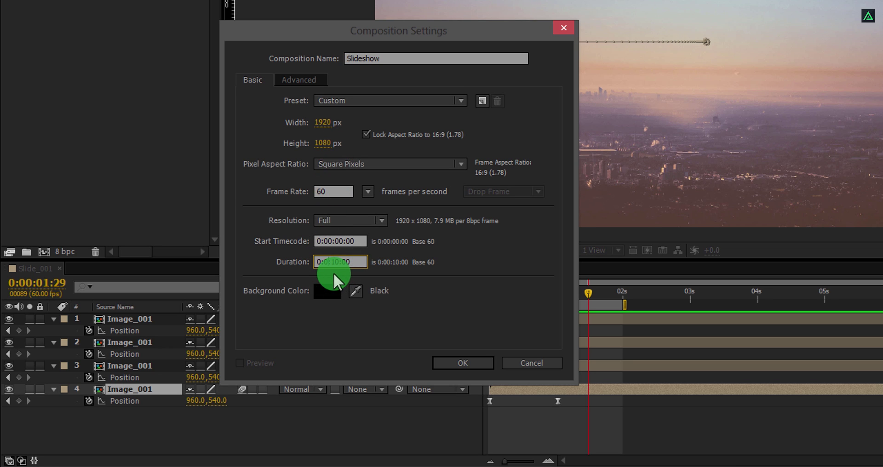
{"action": "type", "text": "1:00:00"}
{"action": "left_click", "coordinate": [353, 254]}
{"action": "left_click", "coordinate": [463, 363]}
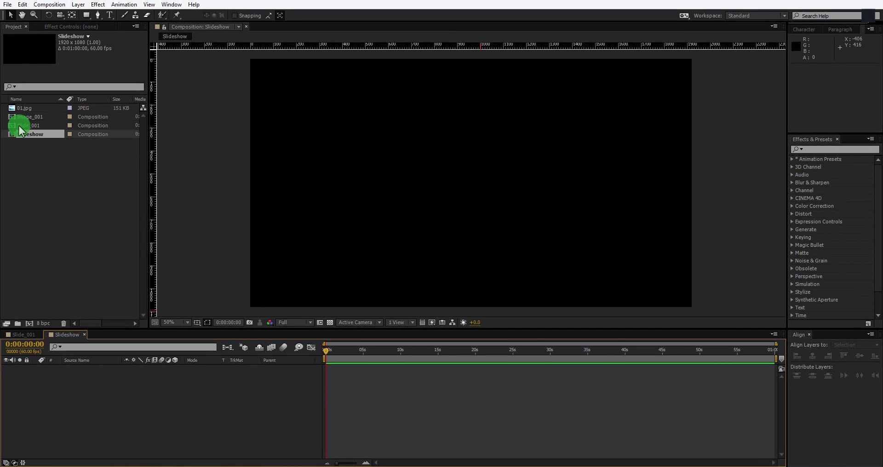
Drop Slide_001 into the Slideshow timeline, scrub to check it, and select the layer
{"action": "left_click_drag", "start_coordinate": [19, 127], "coordinate": [76, 376]}
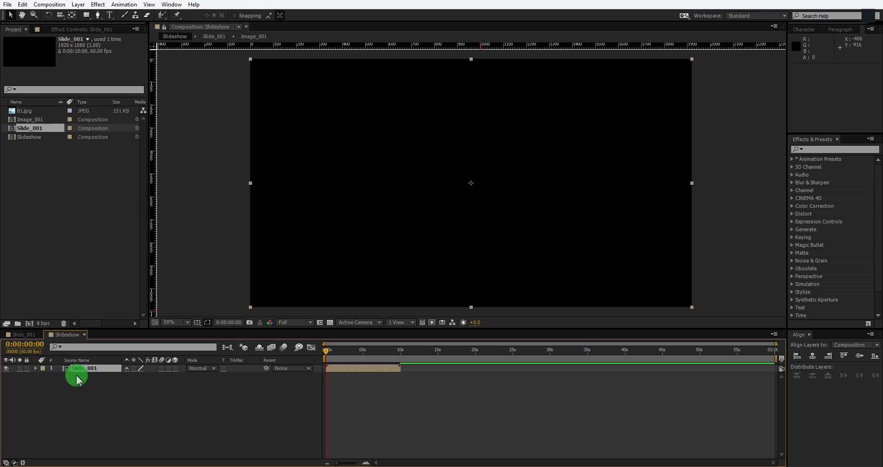
{"action": "left_click_drag", "start_coordinate": [328, 353], "coordinate": [340, 353]}
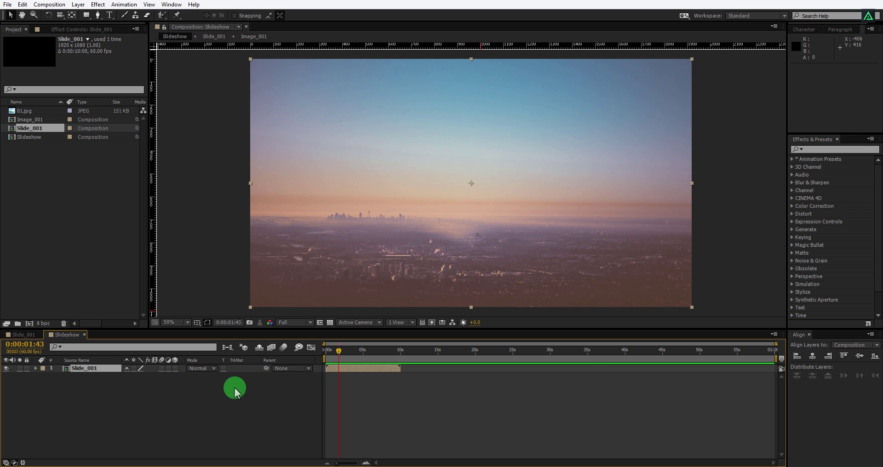
{"action": "left_click", "coordinate": [98, 368]}
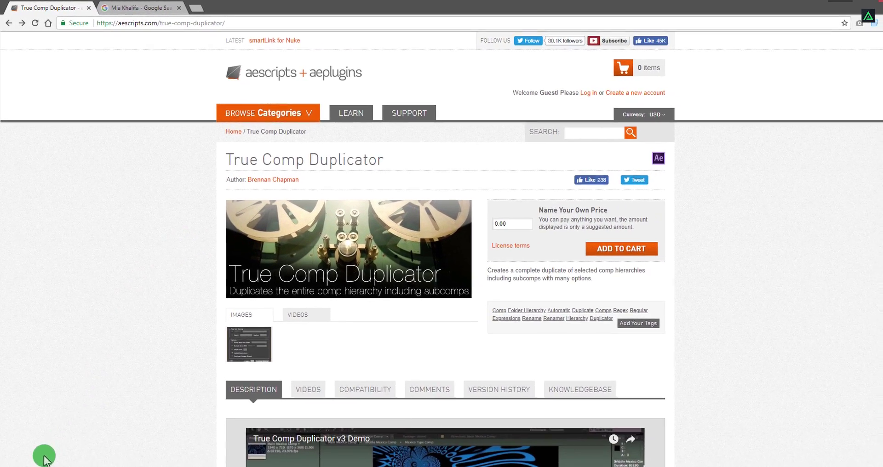
Copy the True Comp Duplicator script file from its download folder
{"action": "mouse_move", "coordinate": [46, 459]}
{"action": "left_click", "coordinate": [122, 436]}
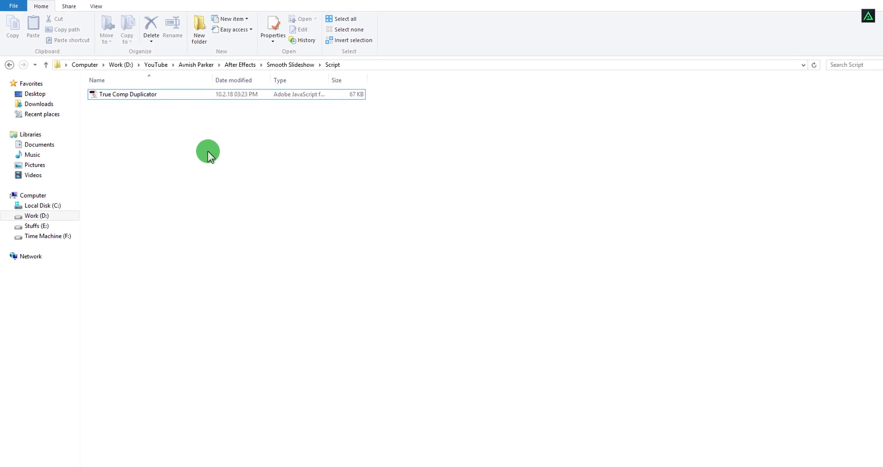
{"action": "left_click", "coordinate": [153, 90]}
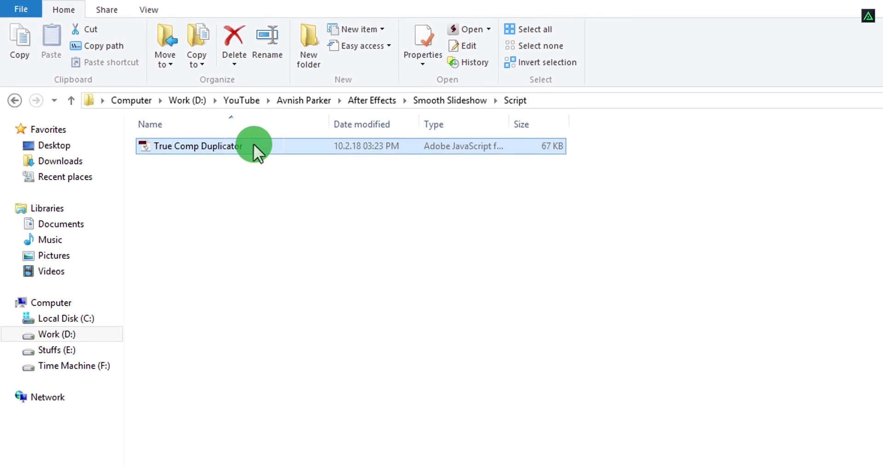
{"action": "right_click", "coordinate": [244, 139]}
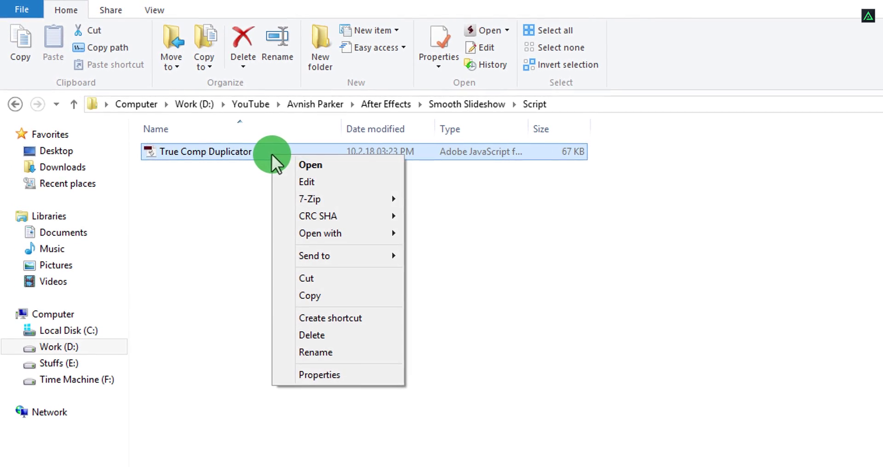
{"action": "left_click", "coordinate": [327, 300]}
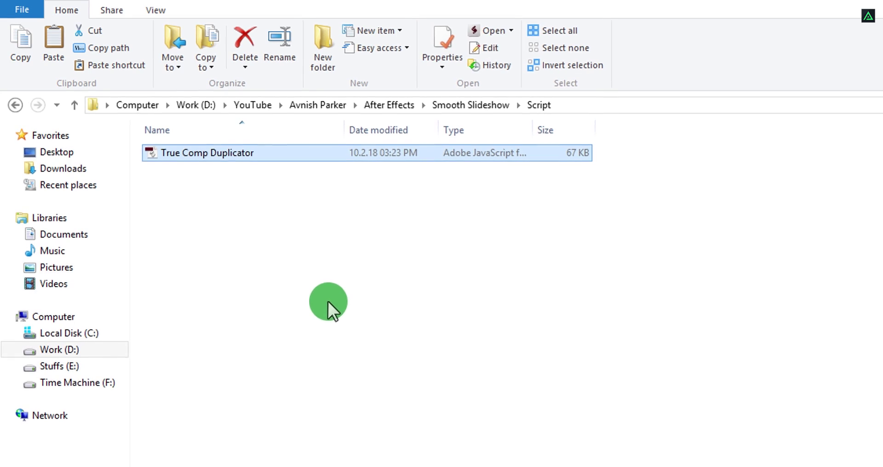
Paste the script into C:\Program Files\Adobe\Adobe After Effects CC 2014\Support Files\Scripts with administrator permission
{"action": "left_click", "coordinate": [95, 362]}
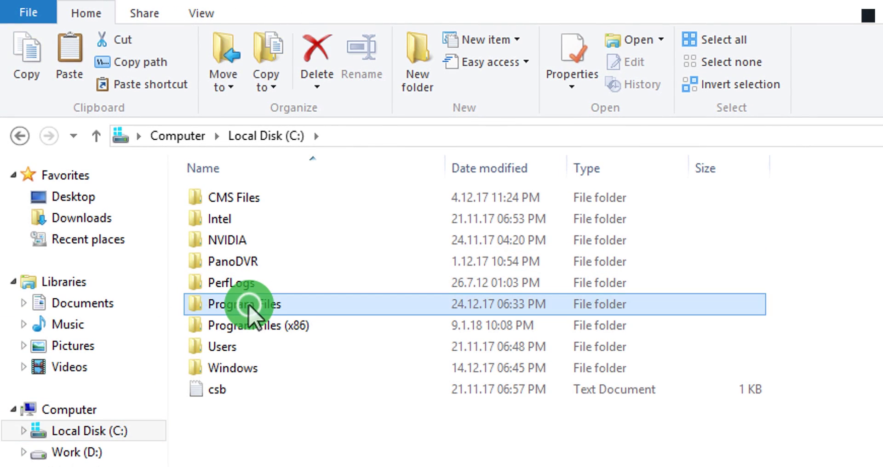
{"action": "double_click", "coordinate": [249, 307]}
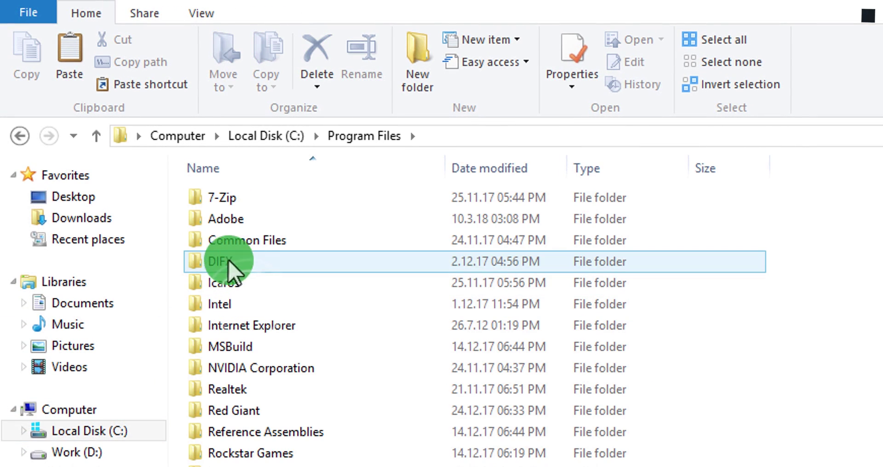
{"action": "double_click", "coordinate": [261, 226]}
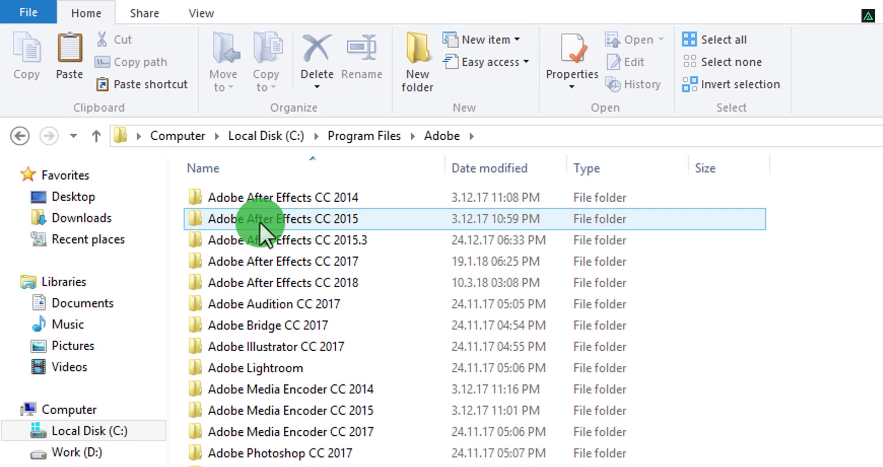
{"action": "double_click", "coordinate": [308, 199]}
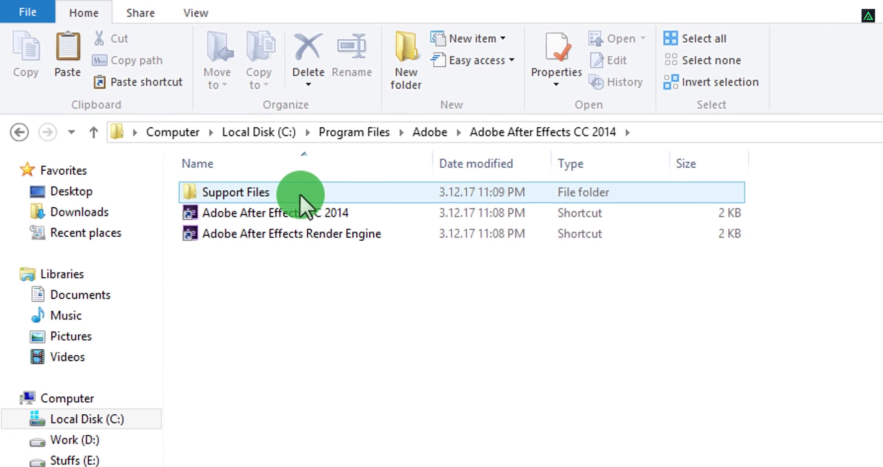
{"action": "double_click", "coordinate": [286, 186]}
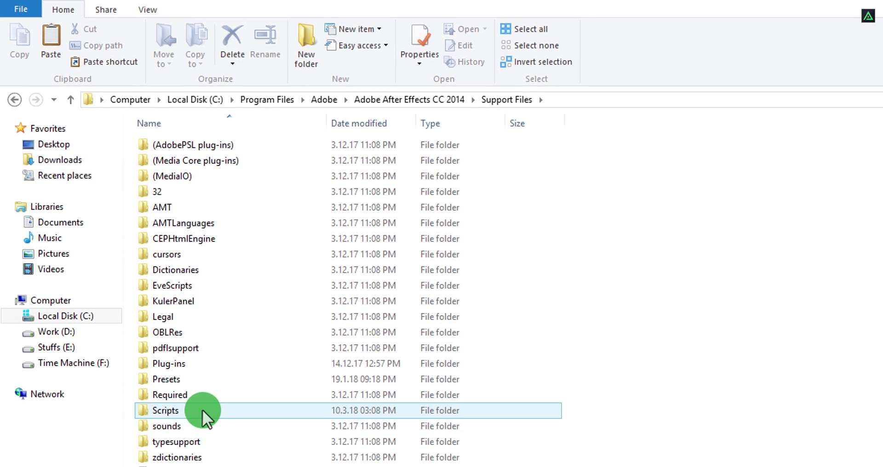
{"action": "double_click", "coordinate": [203, 410]}
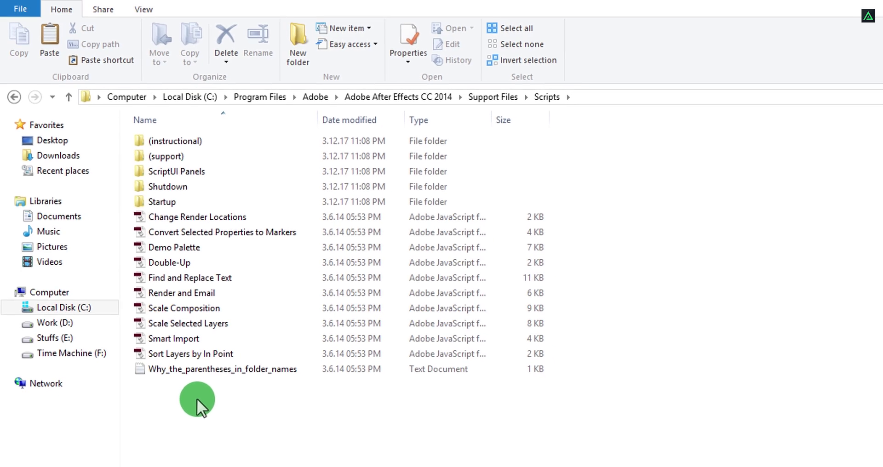
{"action": "right_click", "coordinate": [197, 399]}
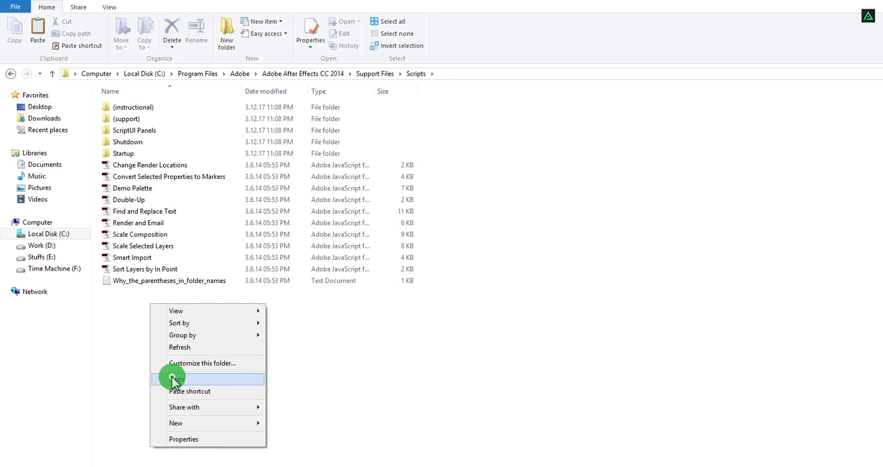
{"action": "left_click", "coordinate": [172, 377]}
{"action": "left_click", "coordinate": [227, 205]}
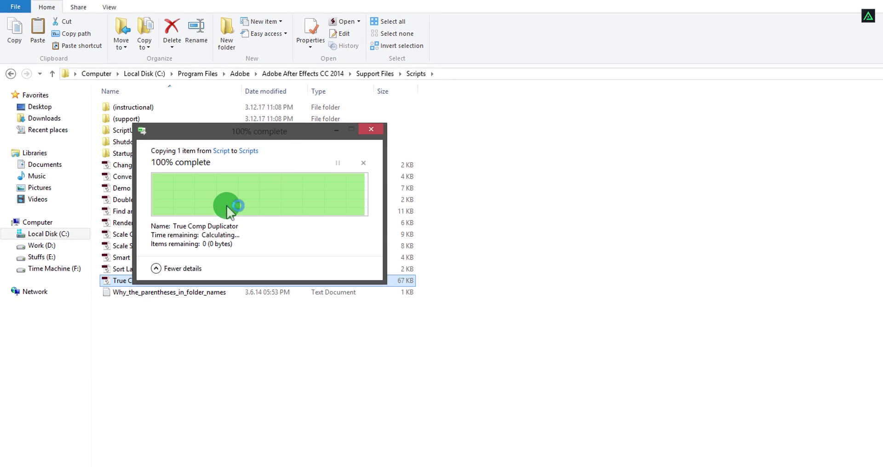
{"action": "left_click", "coordinate": [227, 322]}
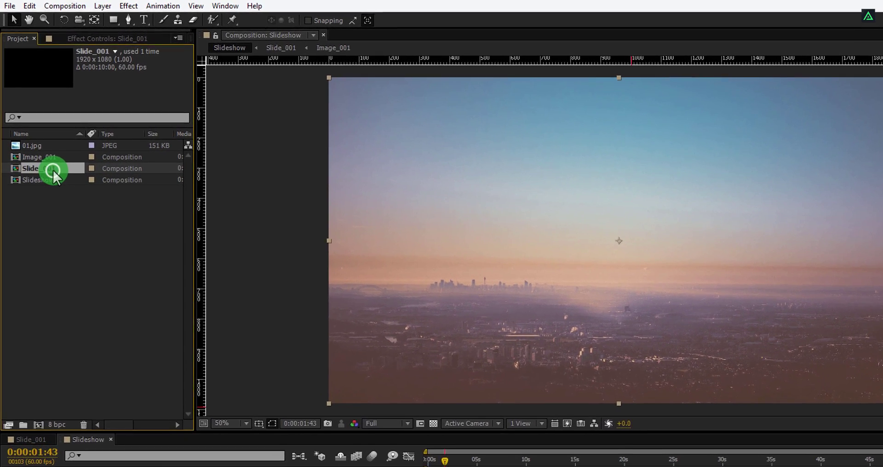
Run the True Comp Duplicator script through File > Scripts > Run Script File
{"action": "left_click", "coordinate": [10, 6]}
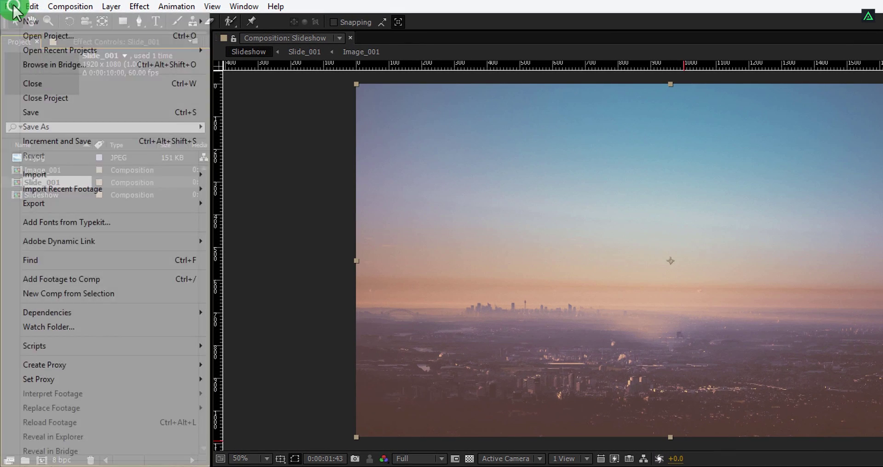
{"action": "mouse_move", "coordinate": [87, 349]}
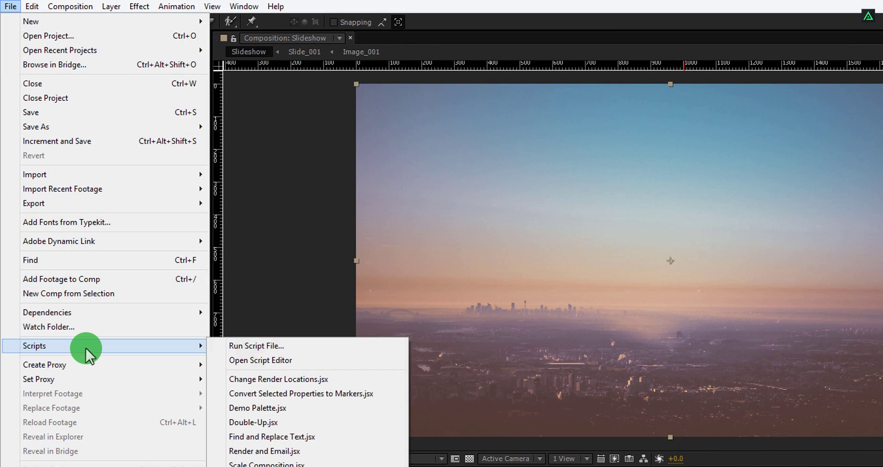
{"action": "left_click", "coordinate": [268, 347]}
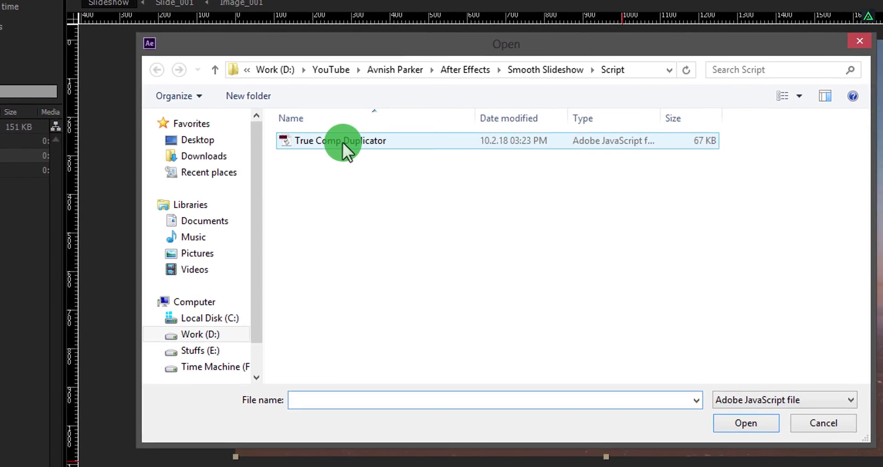
{"action": "left_click", "coordinate": [396, 152]}
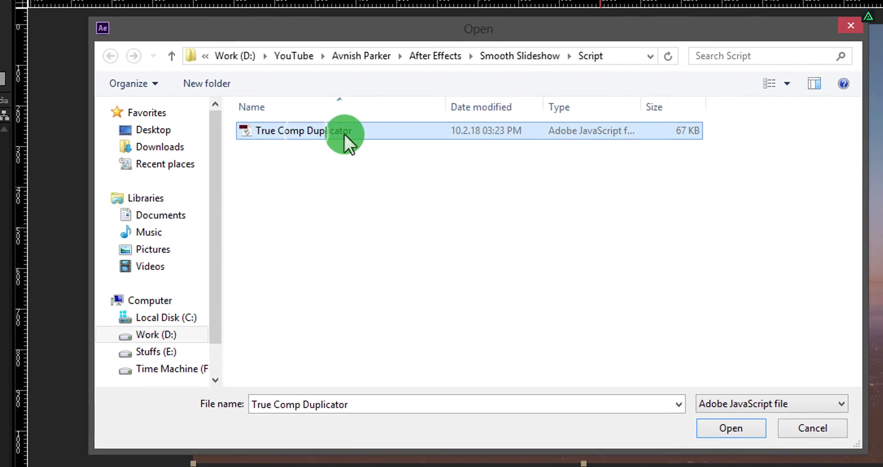
{"action": "left_click", "coordinate": [689, 432]}
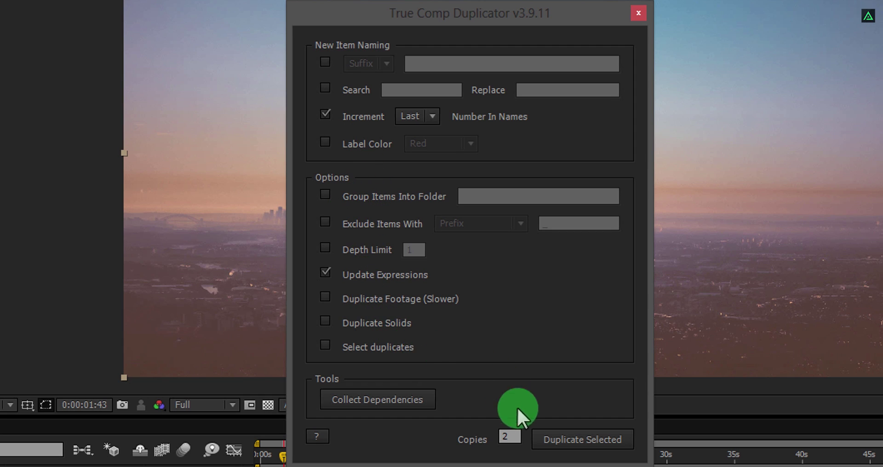
Duplicate the selected slide comp with Copies set to 3, then dismiss the completion message
{"action": "left_click", "coordinate": [516, 434]}
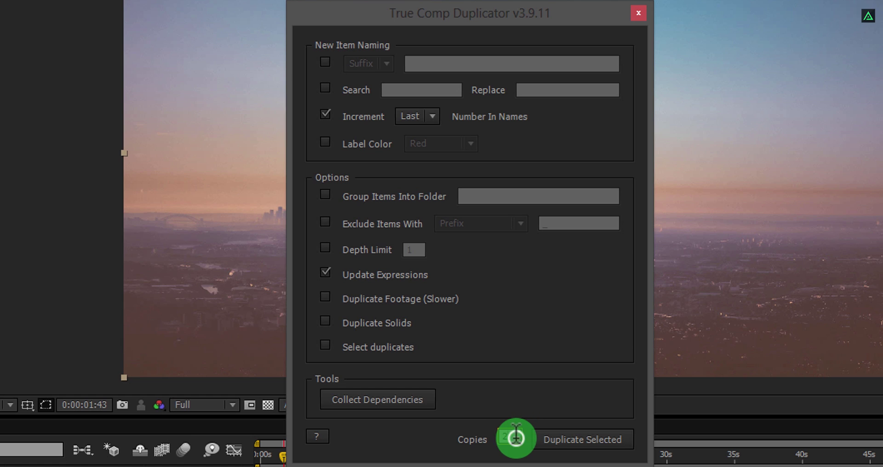
{"action": "double_click", "coordinate": [516, 435]}
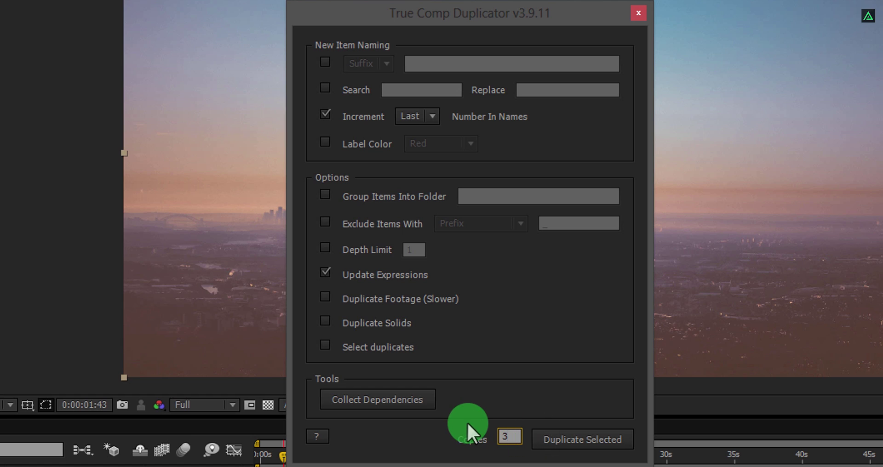
{"action": "left_click", "coordinate": [573, 441]}
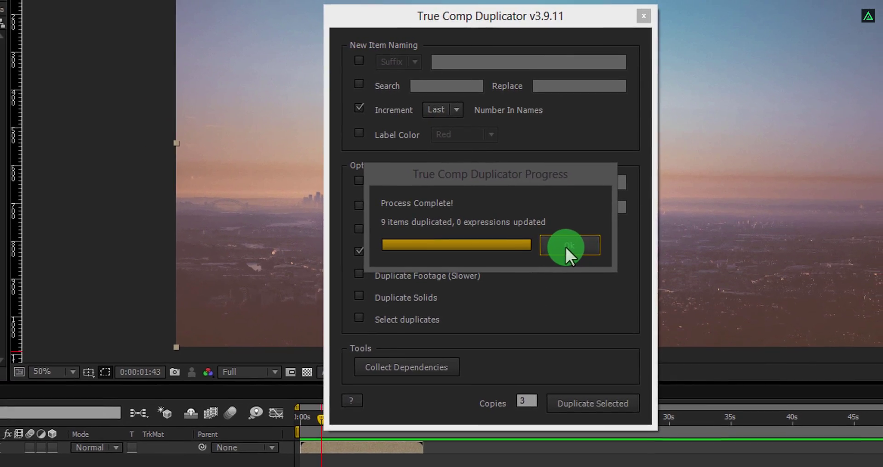
{"action": "left_click", "coordinate": [559, 263]}
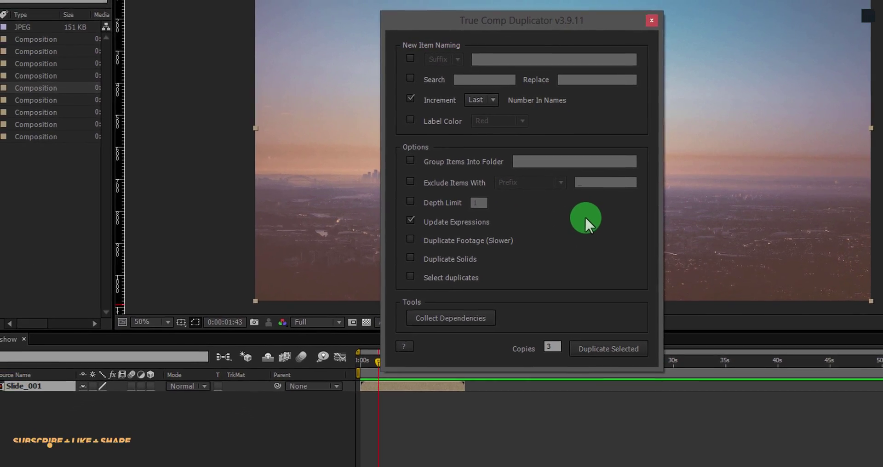
Place Slide_002 in Slideshow starting near 2.5 seconds, then open its nested Image_002 comp
{"action": "left_click", "coordinate": [652, 20]}
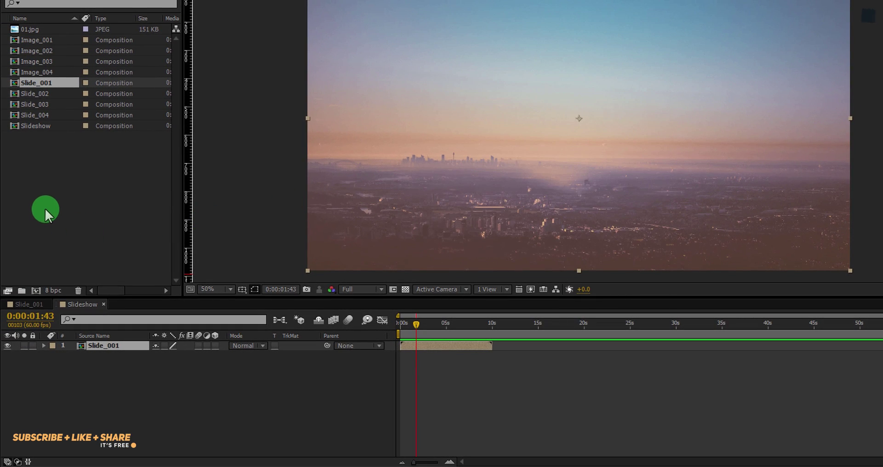
{"action": "left_click_drag", "start_coordinate": [37, 96], "coordinate": [98, 343]}
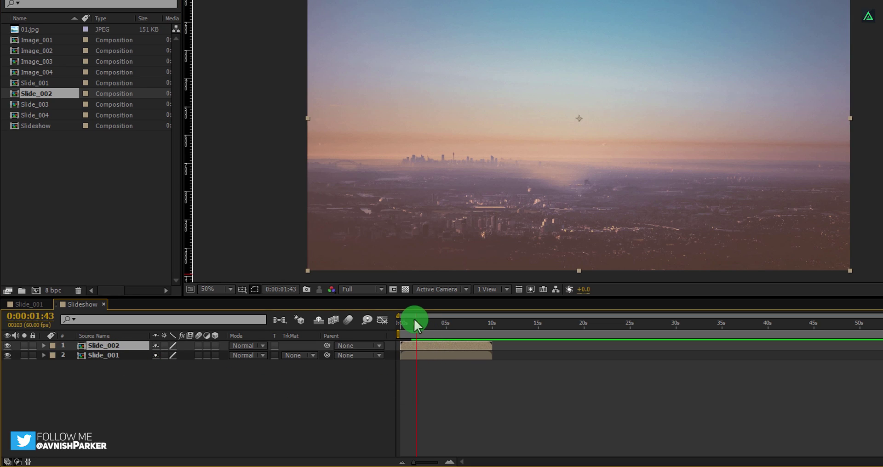
{"action": "left_click_drag", "start_coordinate": [414, 346], "coordinate": [444, 346]}
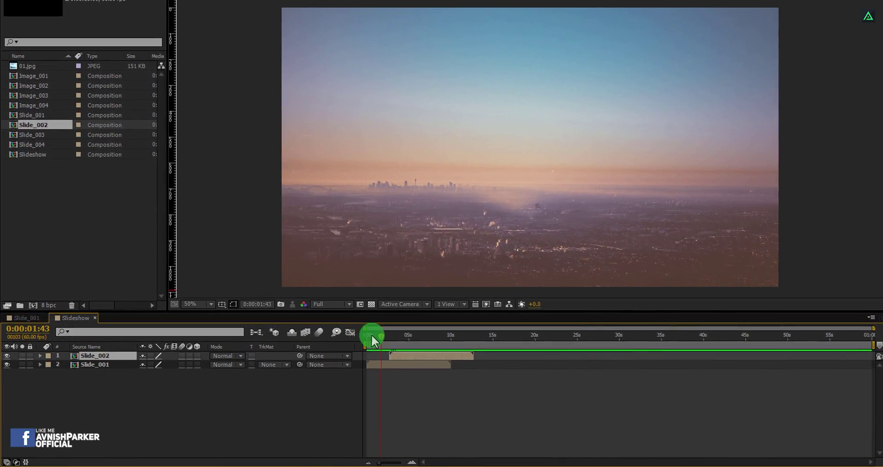
{"action": "left_click_drag", "start_coordinate": [372, 336], "coordinate": [401, 352]}
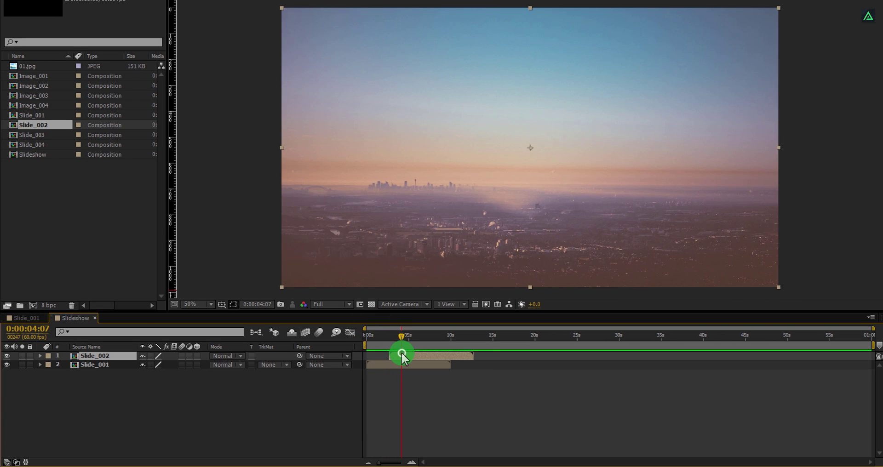
{"action": "double_click", "coordinate": [401, 353]}
{"action": "double_click", "coordinate": [114, 357]}
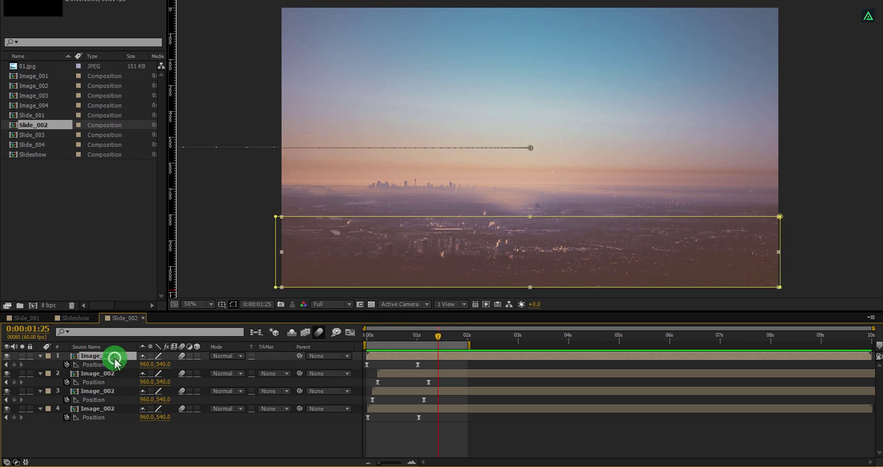
Import 02.jpeg from the image folder and layer it above 01.jpg in Image_002
{"action": "left_click", "coordinate": [26, 463]}
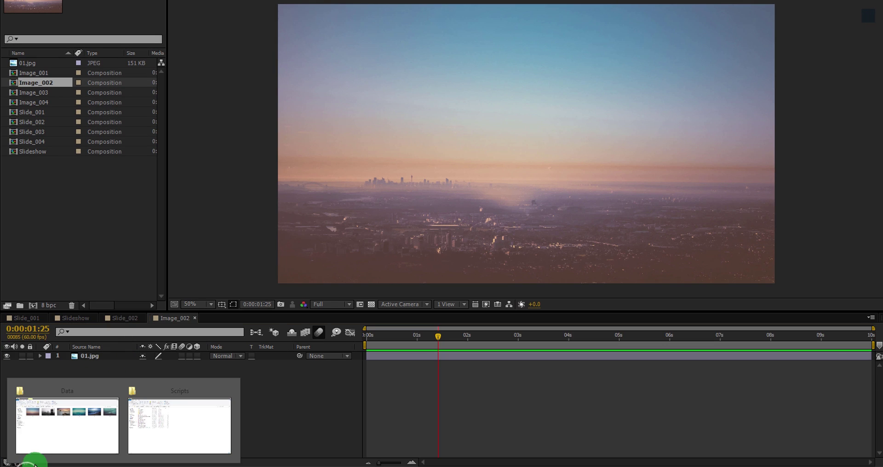
{"action": "left_click", "coordinate": [55, 431]}
{"action": "left_click", "coordinate": [265, 81]}
{"action": "left_click_drag", "start_coordinate": [265, 81], "coordinate": [67, 240]}
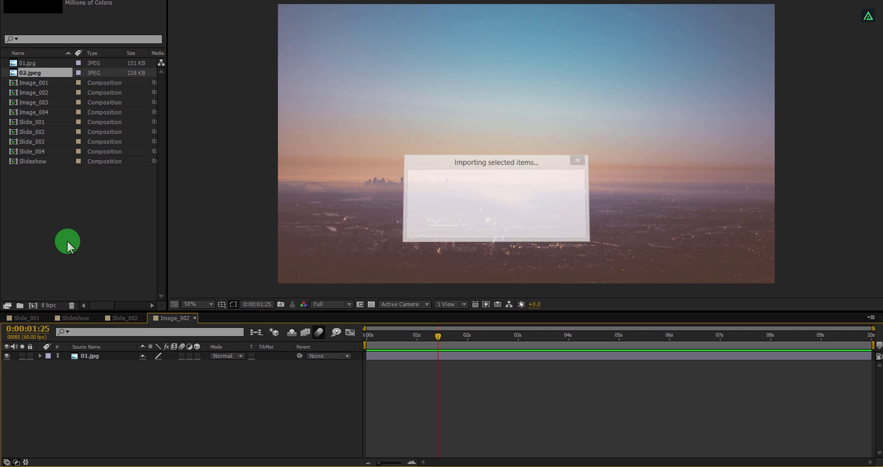
{"action": "left_click_drag", "start_coordinate": [48, 71], "coordinate": [94, 351]}
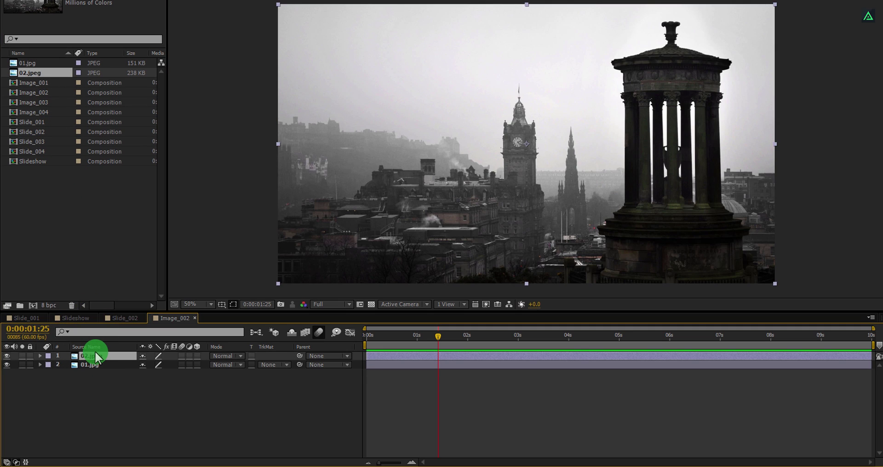
Add Slide_003 above Slide_002 in the Slideshow, starting around 5 seconds
{"action": "left_click", "coordinate": [72, 320]}
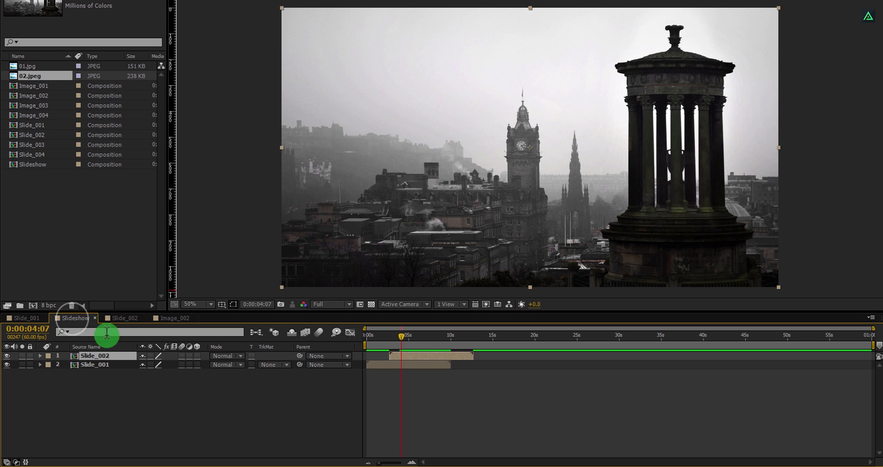
{"action": "left_click", "coordinate": [375, 334]}
{"action": "left_click_drag", "start_coordinate": [375, 333], "coordinate": [407, 333]}
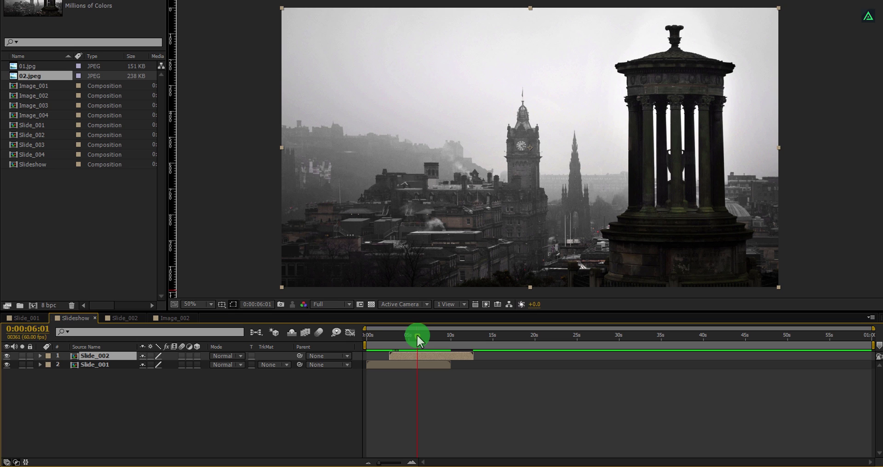
{"action": "left_click_drag", "start_coordinate": [26, 147], "coordinate": [89, 358]}
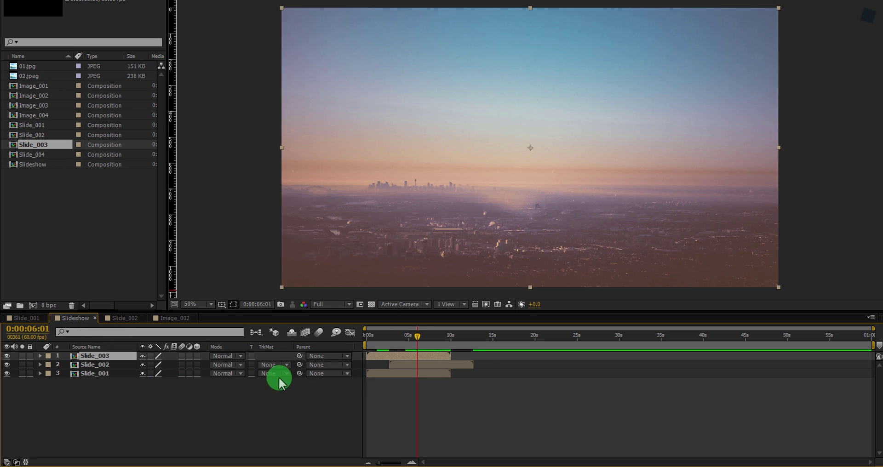
{"action": "left_click_drag", "start_coordinate": [405, 358], "coordinate": [421, 344]}
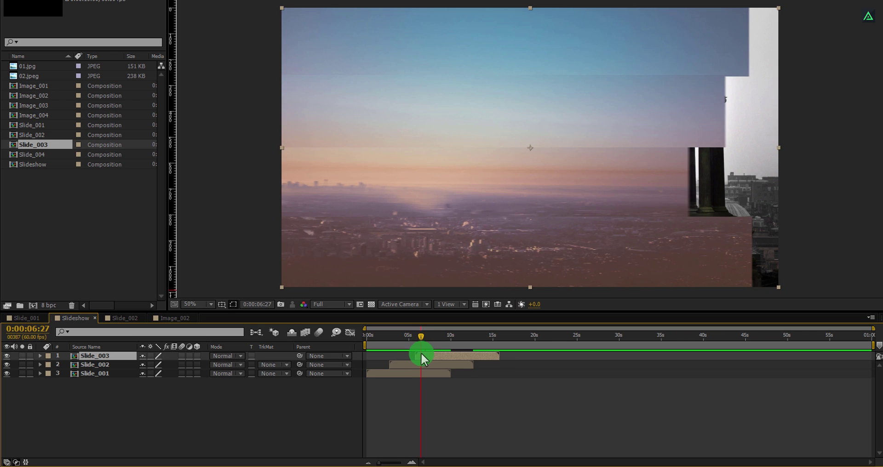
Open Slide_003, review the strip slide-in, and delete all eight Position keyframes
{"action": "double_click", "coordinate": [421, 355]}
{"action": "left_click", "coordinate": [420, 355]}
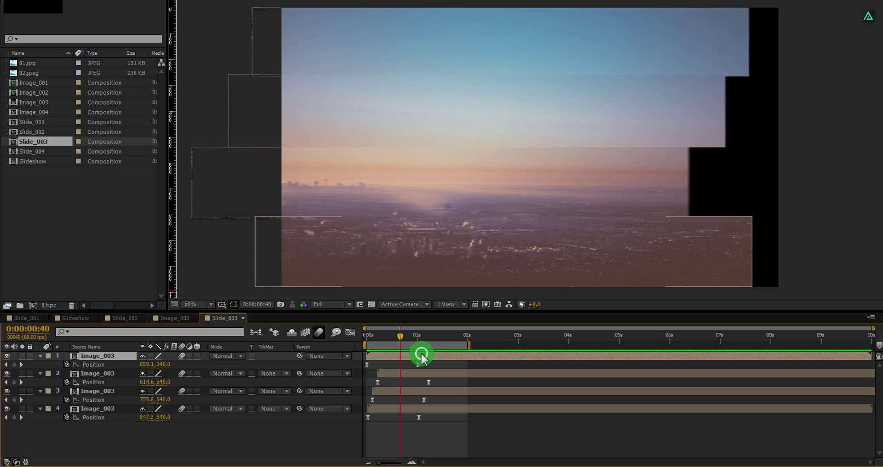
{"action": "left_click", "coordinate": [426, 341]}
{"action": "left_click_drag", "start_coordinate": [426, 341], "coordinate": [437, 341]}
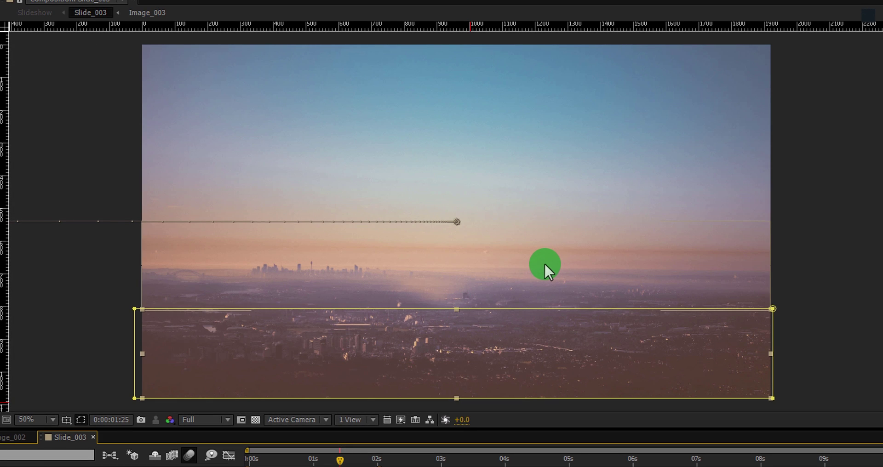
{"action": "left_click_drag", "start_coordinate": [339, 460], "coordinate": [264, 459]}
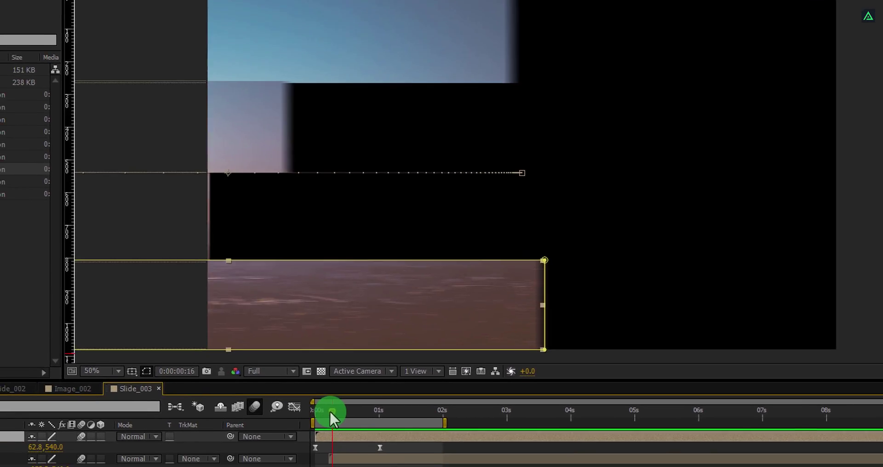
{"action": "left_click_drag", "start_coordinate": [329, 410], "coordinate": [401, 422]}
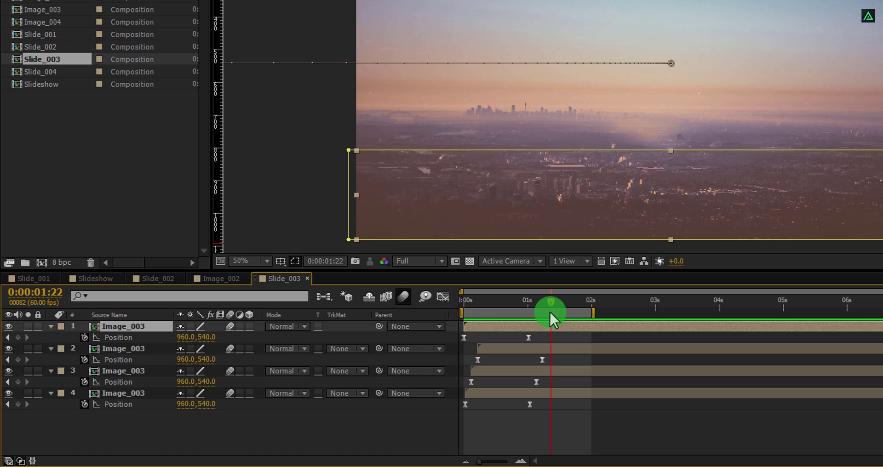
{"action": "left_click_drag", "start_coordinate": [586, 437], "coordinate": [445, 330]}
{"action": "key", "text": "Delete"}
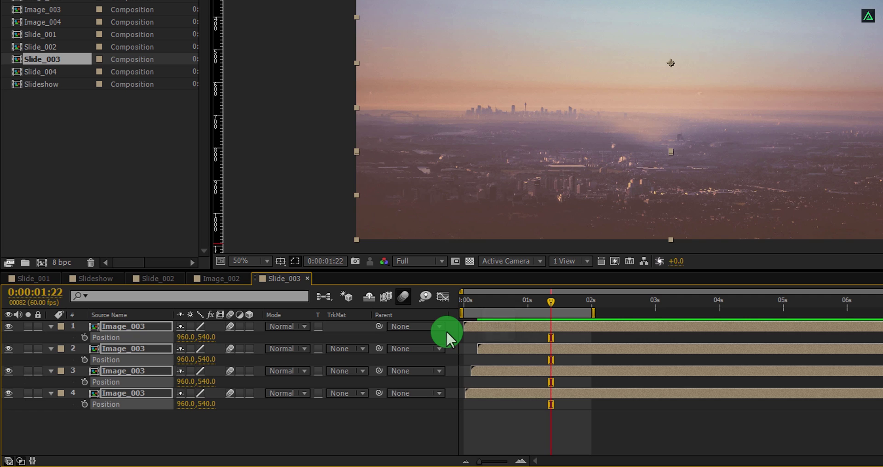
Move Image_003 layers 2 and 3 so they start at 0 seconds
{"action": "mouse_move", "coordinate": [499, 355]}
{"action": "left_mouse_down"}
{"action": "mouse_move", "coordinate": [497, 344]}
{"action": "mouse_move", "coordinate": [486, 344]}
{"action": "left_mouse_up"}
{"action": "left_click_drag", "start_coordinate": [487, 374], "coordinate": [485, 368]}
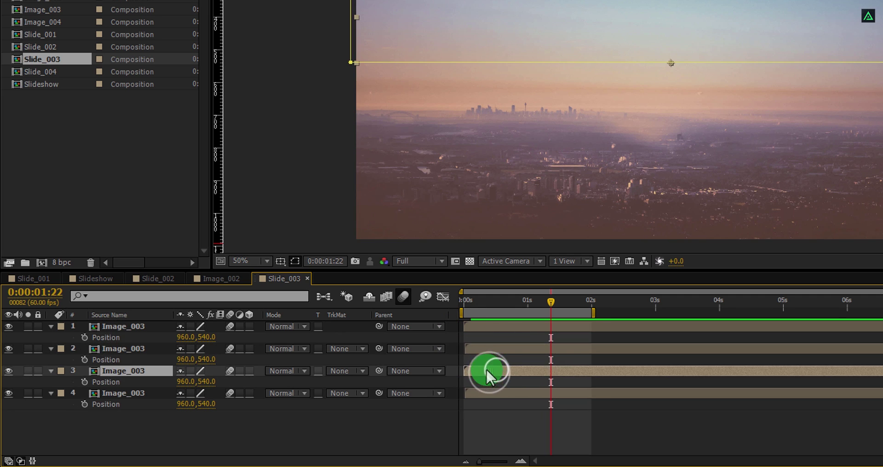
{"action": "left_click", "coordinate": [490, 393]}
{"action": "left_click", "coordinate": [489, 357]}
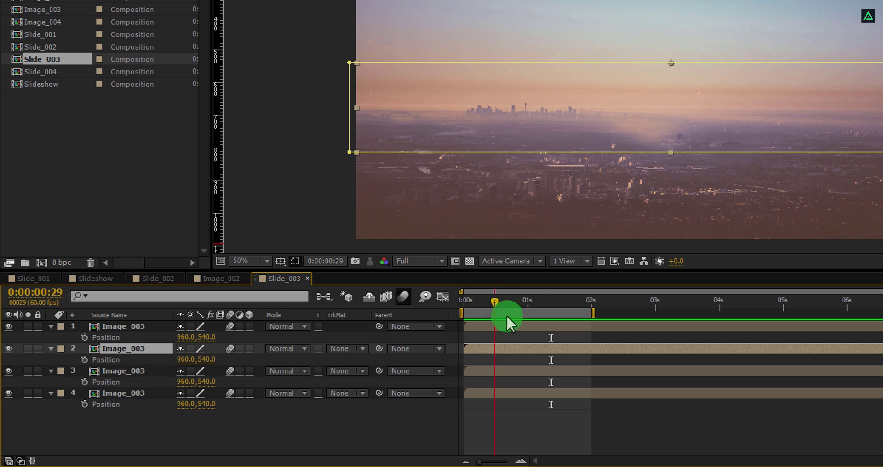
{"action": "left_click_drag", "start_coordinate": [506, 318], "coordinate": [527, 317]}
{"action": "left_click", "coordinate": [156, 326]}
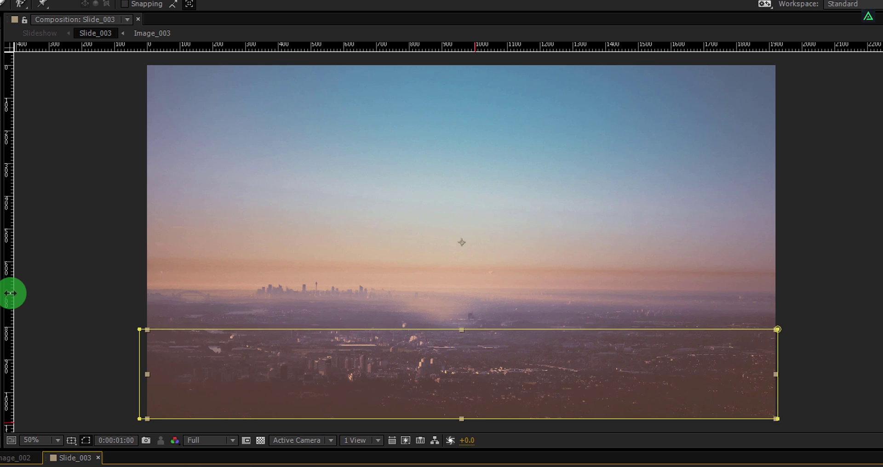
Add guides at the centre, one third and two thirds across, then rotate the bottom strip 90° upright
{"action": "left_click_drag", "start_coordinate": [10, 293], "coordinate": [462, 289]}
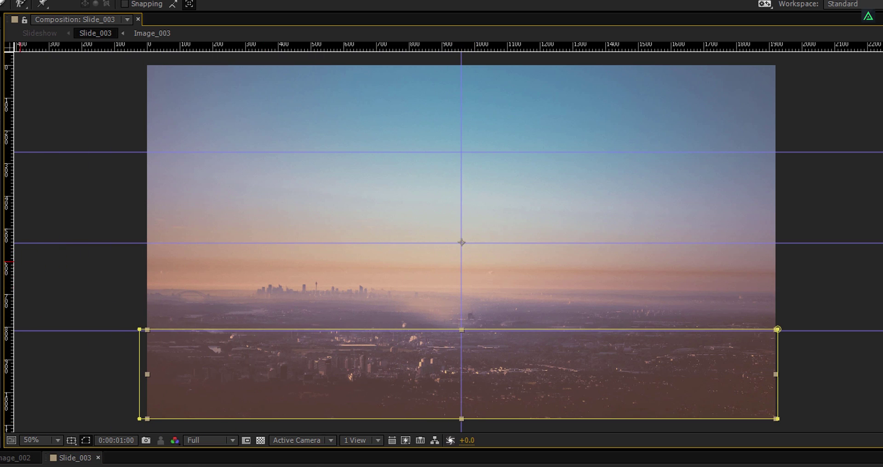
{"action": "left_click_drag", "start_coordinate": [7, 320], "coordinate": [301, 316]}
{"action": "left_click_drag", "start_coordinate": [7, 341], "coordinate": [627, 359]}
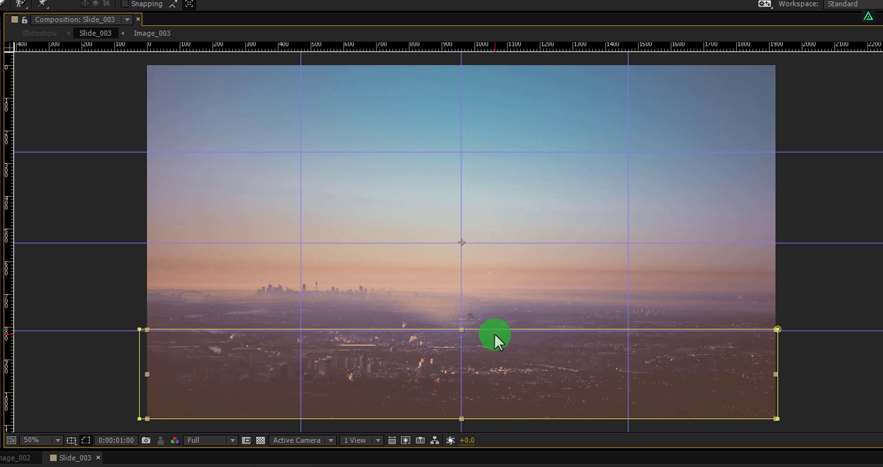
{"action": "left_click", "coordinate": [140, 329]}
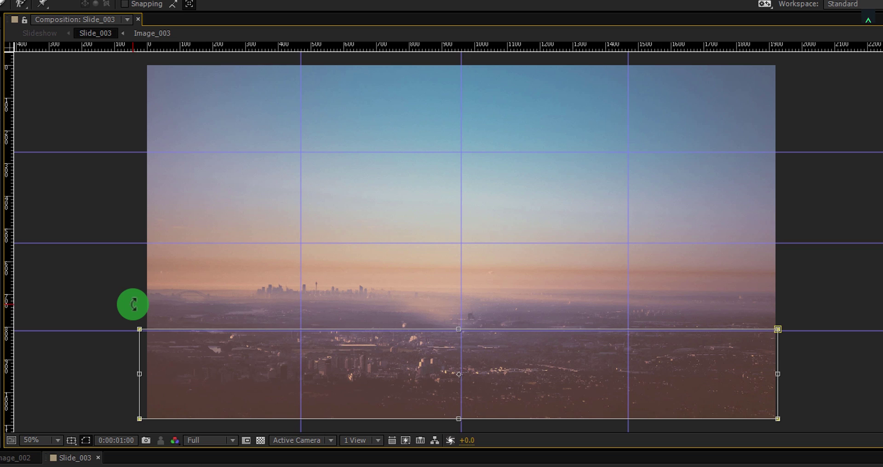
{"action": "left_click_drag", "start_coordinate": [134, 304], "coordinate": [466, 230]}
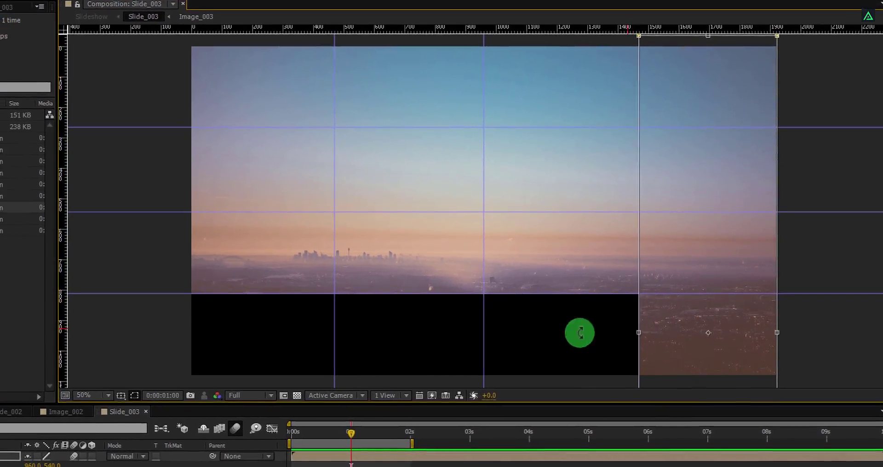
Reshape the second, third and fourth Image_003 masks into adjoining vertical strips
{"action": "left_click", "coordinate": [74, 408]}
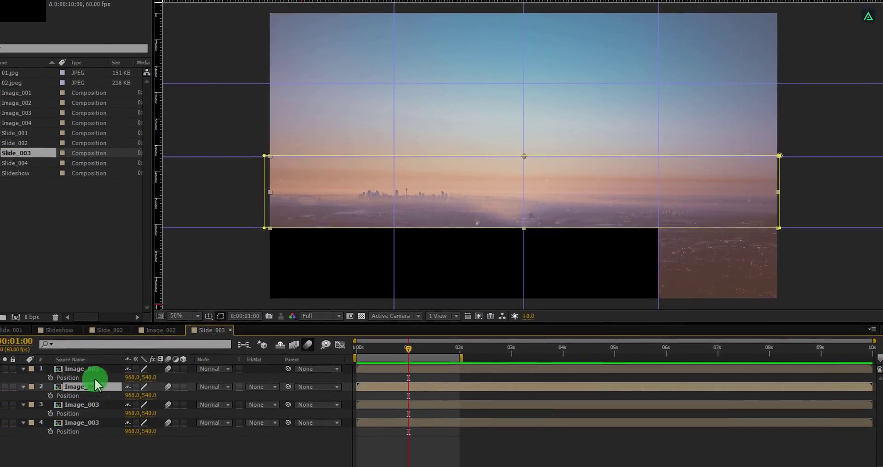
{"action": "left_click_drag", "start_coordinate": [265, 155], "coordinate": [540, 125]}
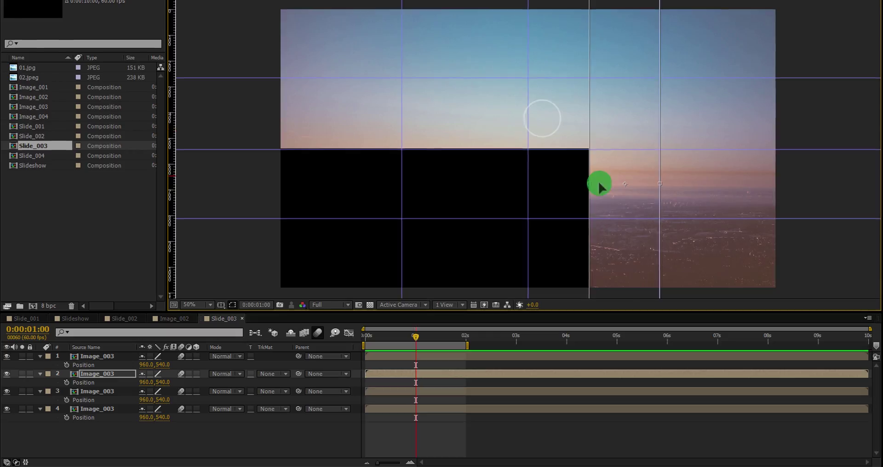
{"action": "left_click_drag", "start_coordinate": [599, 187], "coordinate": [653, 188]}
{"action": "left_click", "coordinate": [95, 391]}
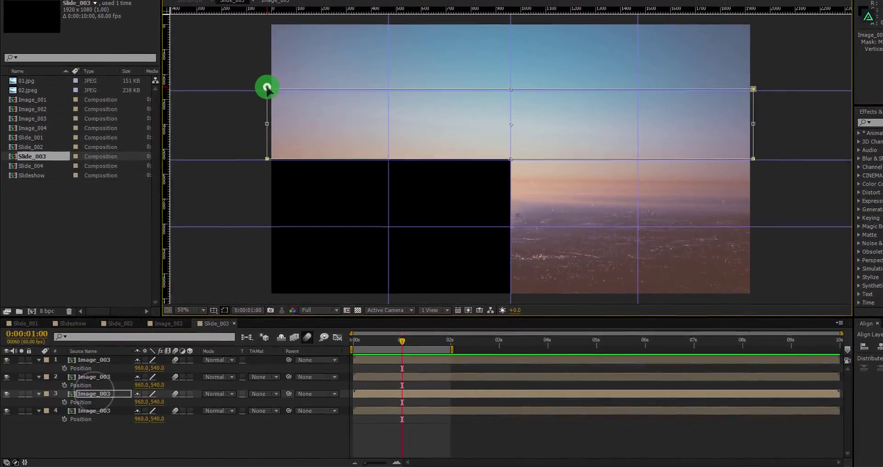
{"action": "left_click_drag", "start_coordinate": [267, 87], "coordinate": [366, 166]}
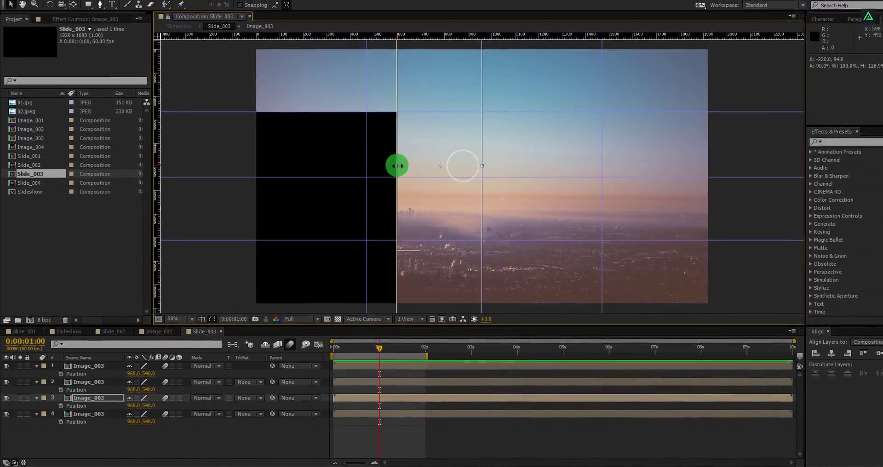
{"action": "left_click", "coordinate": [83, 413]}
{"action": "left_click_drag", "start_coordinate": [256, 39], "coordinate": [244, 112]}
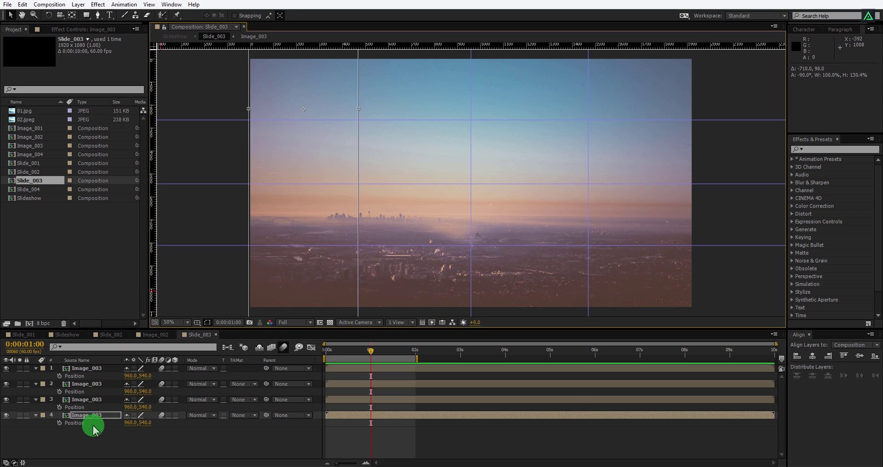
Animate all four strips' Position from Y -550 at 0s to 960,540 at 1s, with Easy Ease
{"action": "left_click", "coordinate": [88, 368], "text": "shift"}
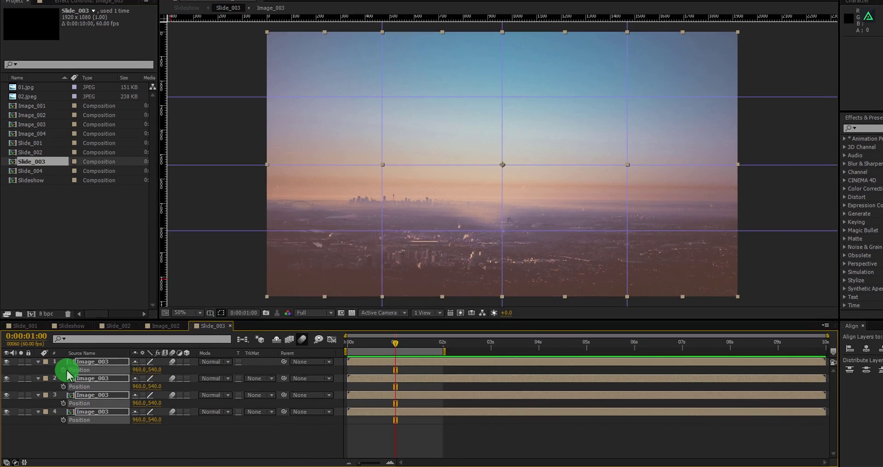
{"action": "left_click", "coordinate": [64, 371]}
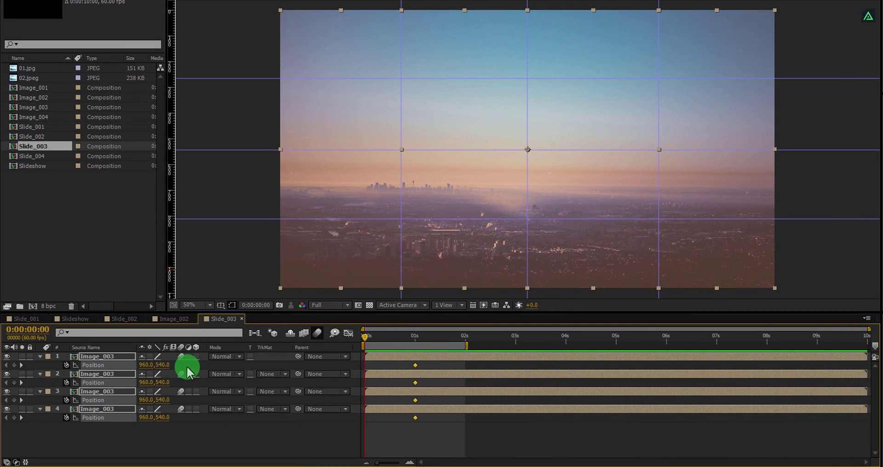
{"action": "left_click_drag", "start_coordinate": [164, 367], "coordinate": [101, 377]}
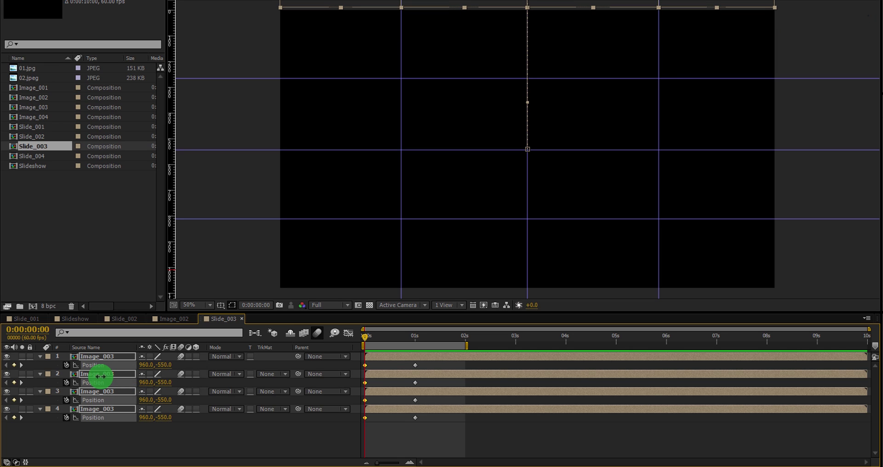
{"action": "left_click_drag", "start_coordinate": [433, 441], "coordinate": [356, 359]}
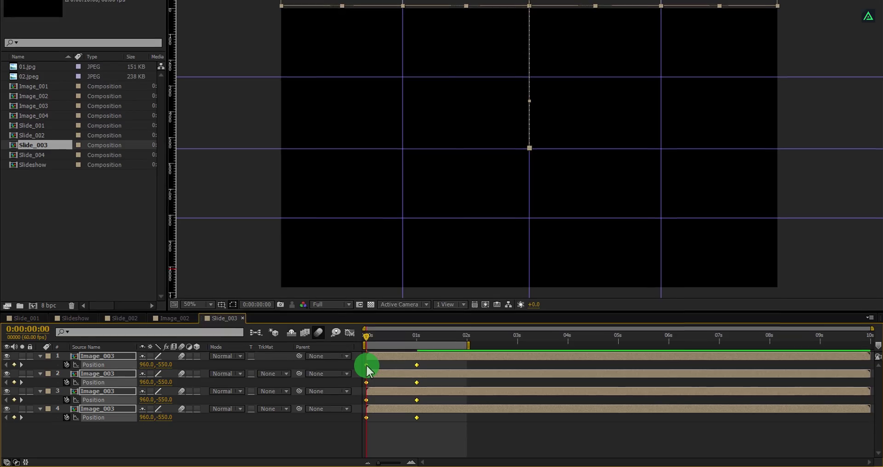
{"action": "right_click", "coordinate": [369, 367]}
{"action": "mouse_move", "coordinate": [400, 358]}
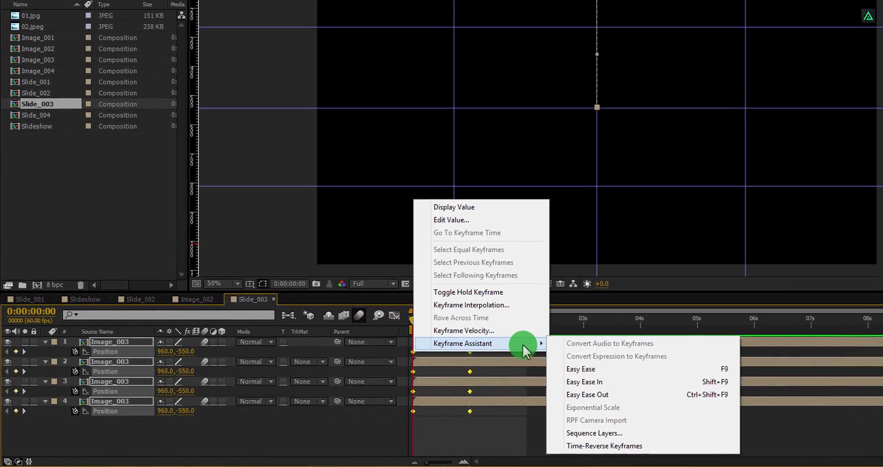
{"action": "left_click", "coordinate": [548, 373]}
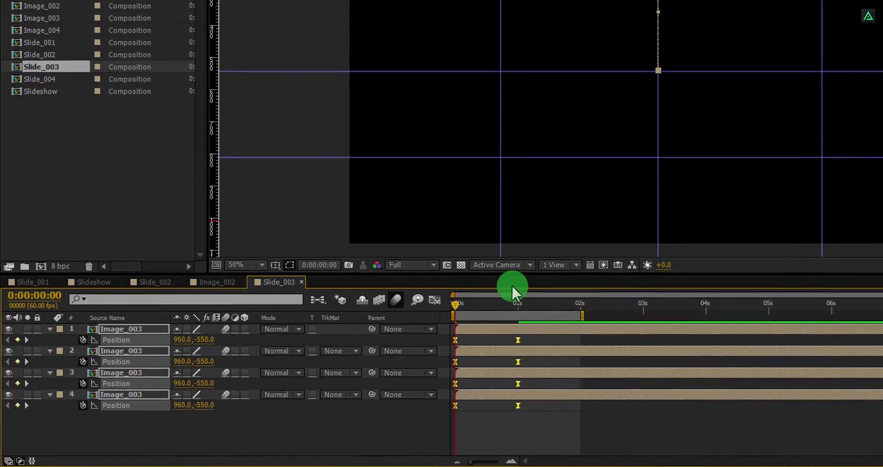
Raise the strips' Position ease influence to about 77% in the speed graph
{"action": "left_click", "coordinate": [431, 301]}
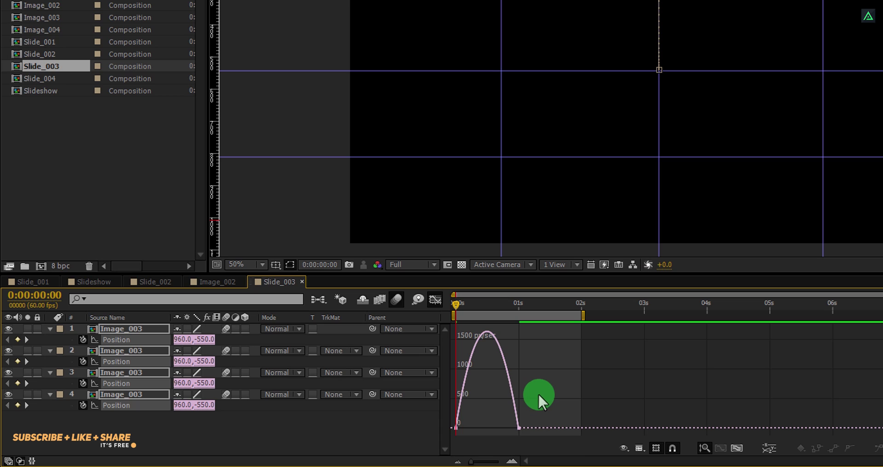
{"action": "left_click_drag", "start_coordinate": [512, 436], "coordinate": [479, 419]}
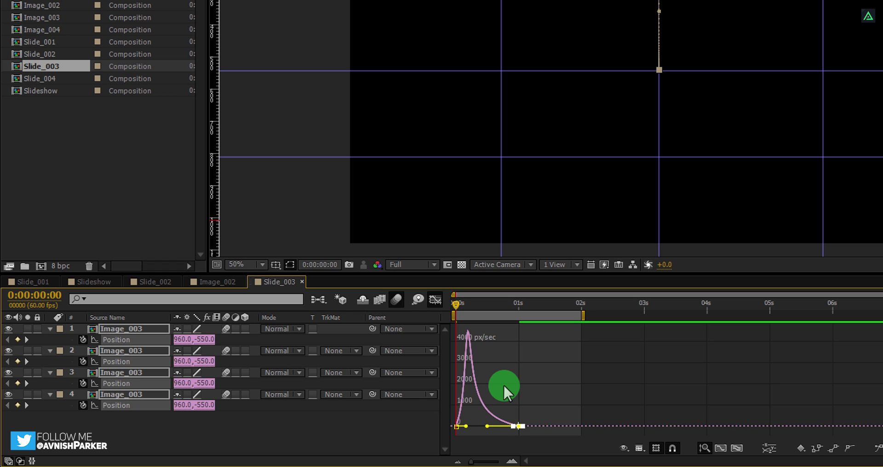
{"action": "right_click", "coordinate": [518, 372]}
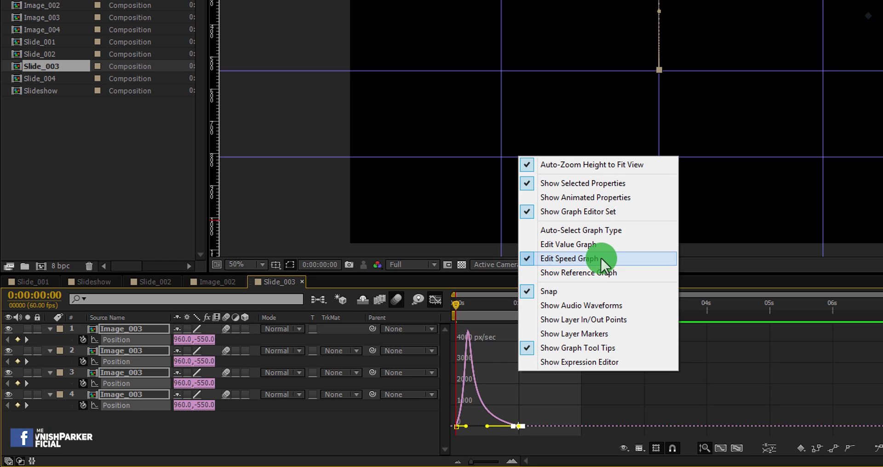
{"action": "left_click", "coordinate": [439, 296]}
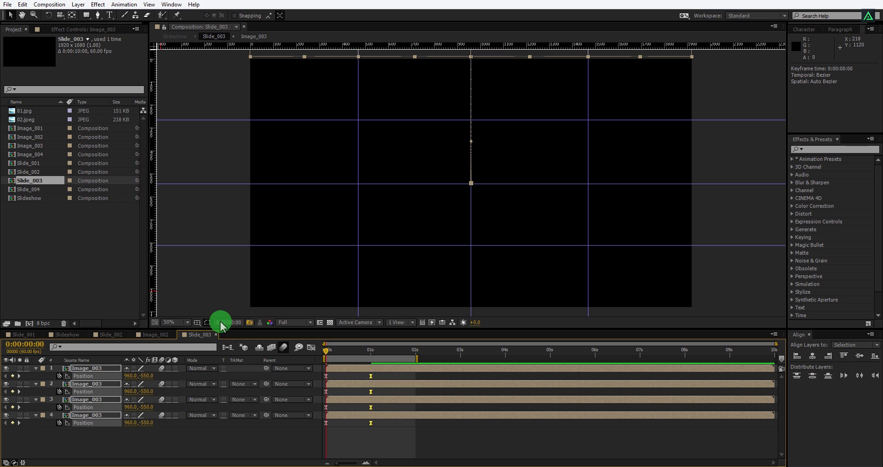
Shift the lower strips' Position keyframes a few frames later so the strips drop in staggered
{"action": "left_click", "coordinate": [209, 324]}
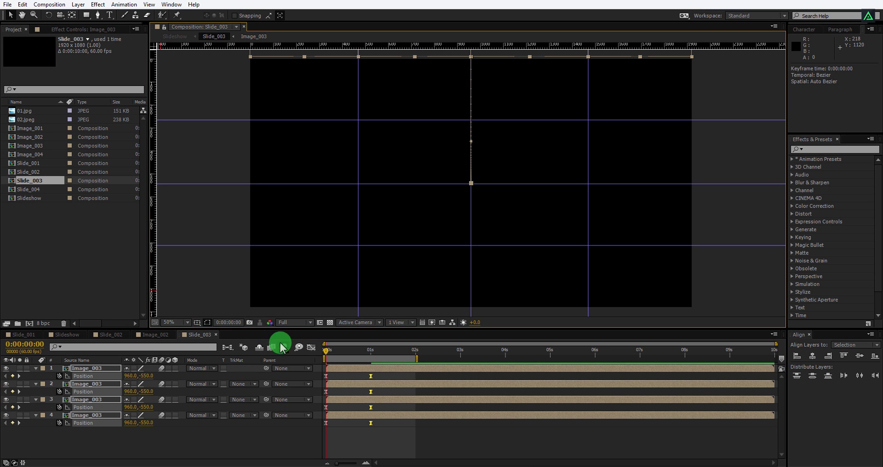
{"action": "mouse_move", "coordinate": [327, 351]}
{"action": "left_mouse_down"}
{"action": "mouse_move", "coordinate": [355, 355]}
{"action": "mouse_move", "coordinate": [323, 354]}
{"action": "left_mouse_up"}
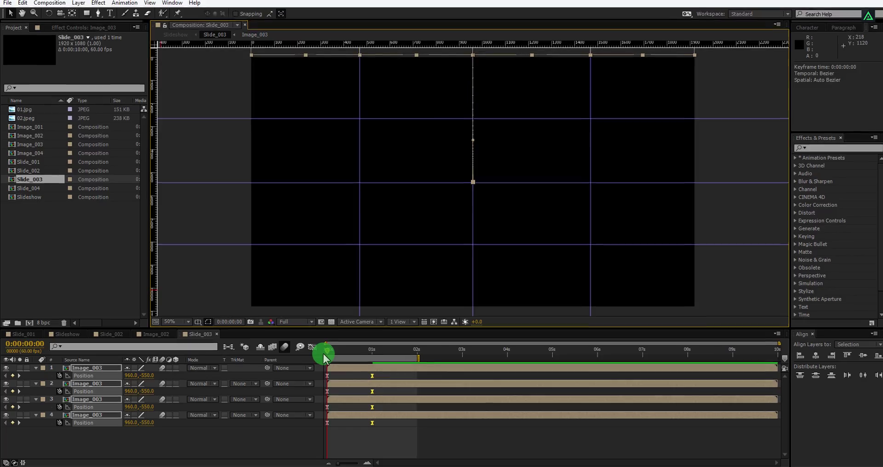
{"action": "left_click", "coordinate": [341, 428]}
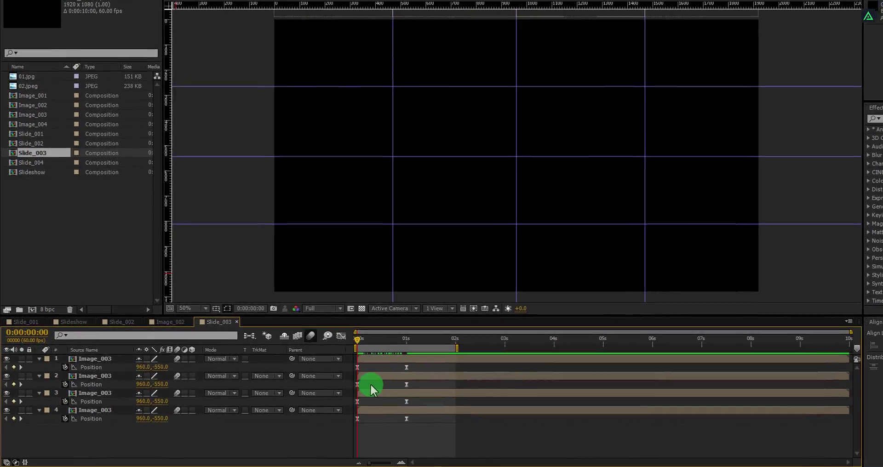
{"action": "left_click_drag", "start_coordinate": [356, 384], "coordinate": [381, 408]}
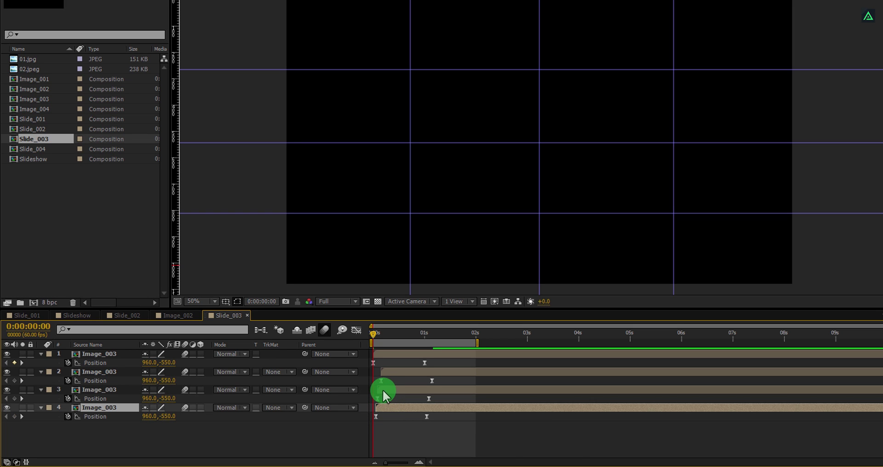
{"action": "left_click_drag", "start_coordinate": [372, 336], "coordinate": [429, 371]}
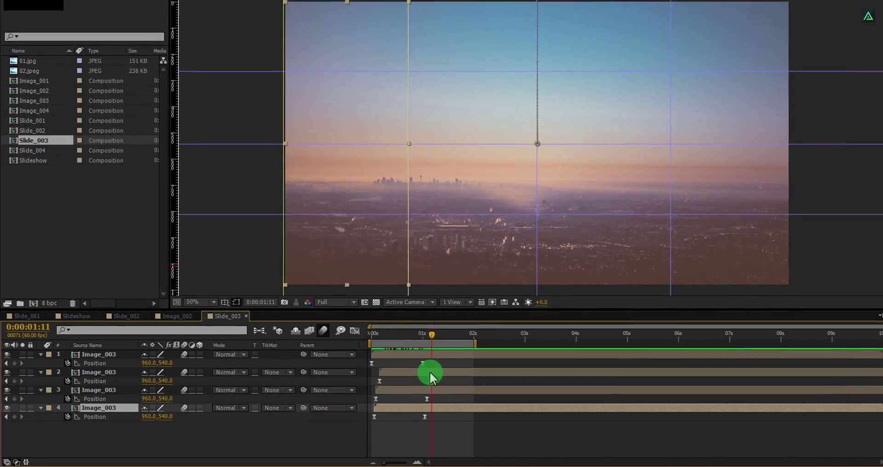
Import 03.jpeg and place it as the top layer inside the Image_003 precomp
{"action": "double_click", "coordinate": [423, 373]}
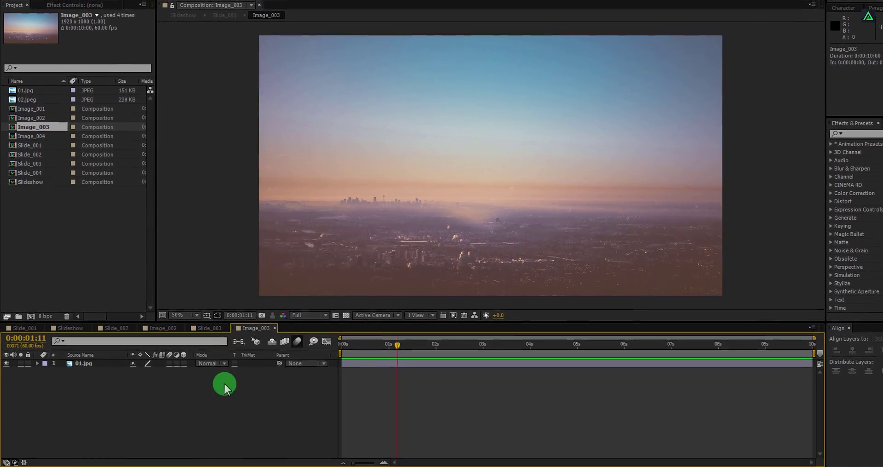
{"action": "mouse_move", "coordinate": [49, 465]}
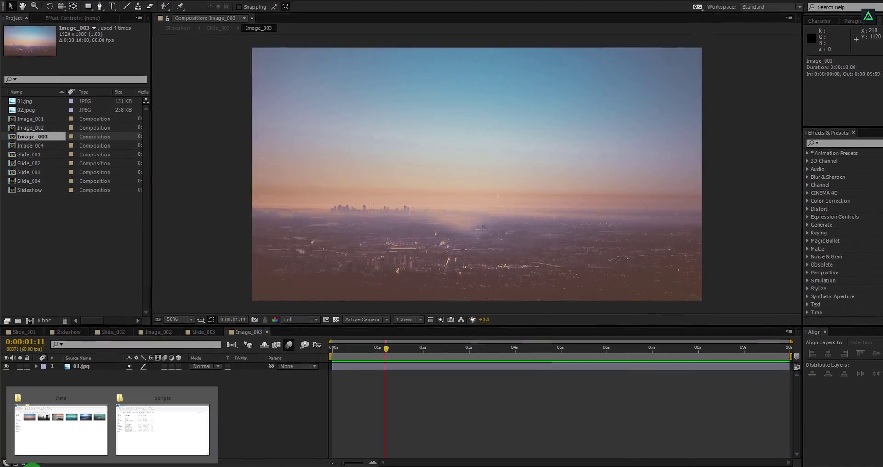
{"action": "left_click", "coordinate": [73, 437]}
{"action": "left_click_drag", "start_coordinate": [426, 87], "coordinate": [81, 289]}
{"action": "left_click_drag", "start_coordinate": [96, 371], "coordinate": [96, 372]}
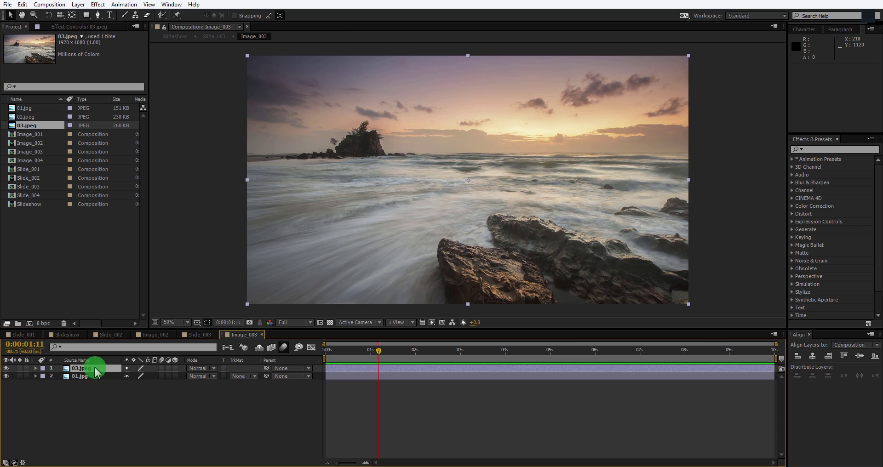
Back in the Slideshow, import photo 04.jpeg from the image folder into the project
{"action": "left_click", "coordinate": [68, 335]}
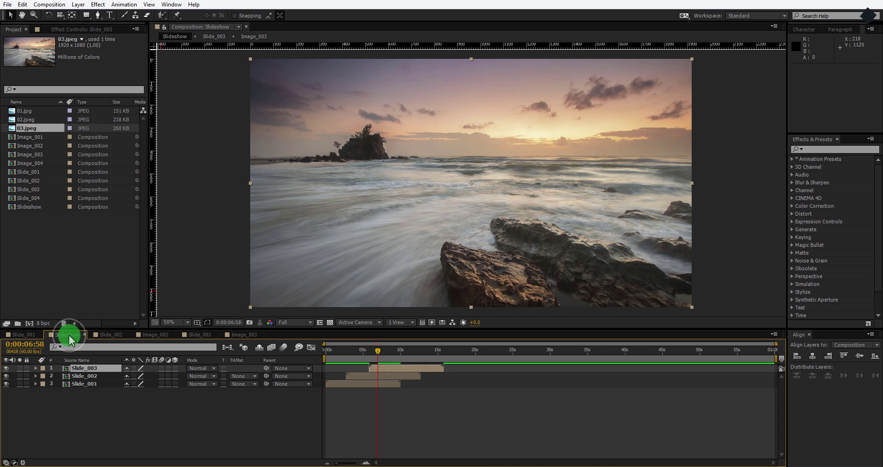
{"action": "left_click_drag", "start_coordinate": [341, 352], "coordinate": [376, 334]}
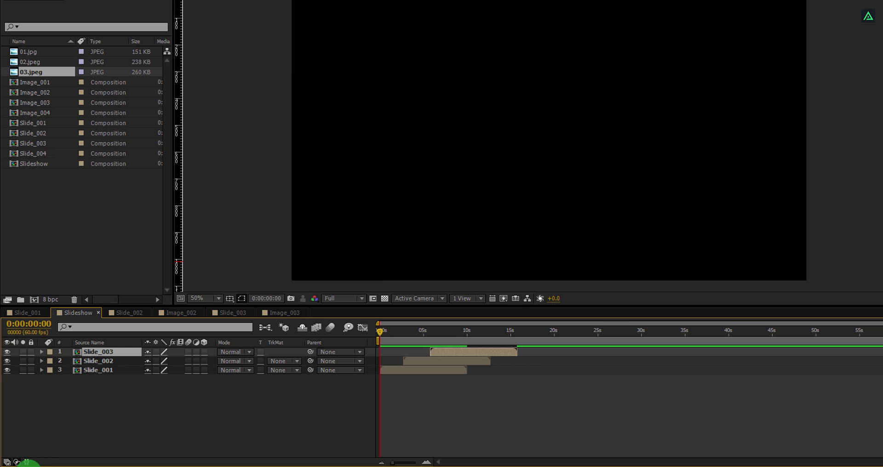
{"action": "left_click", "coordinate": [46, 439]}
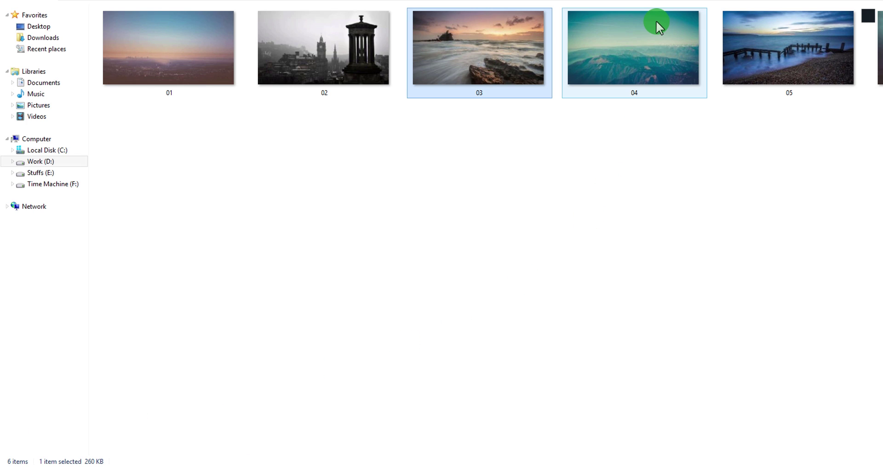
{"action": "left_click_drag", "start_coordinate": [656, 22], "coordinate": [78, 266]}
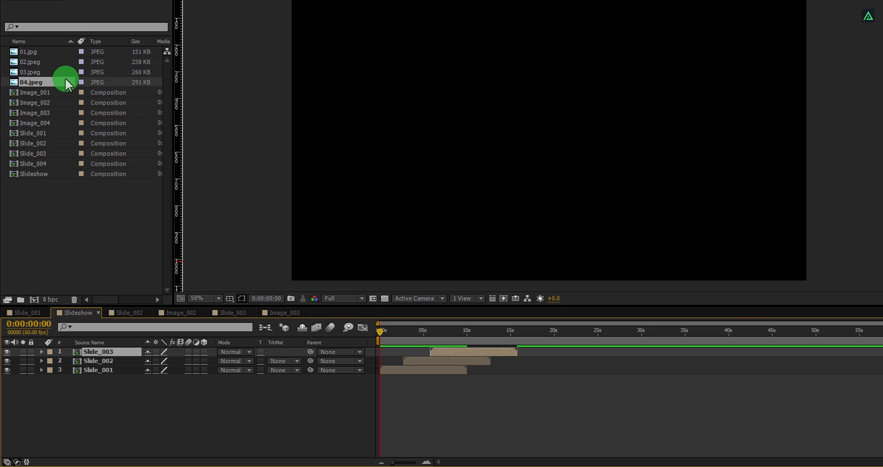
Drag 04.jpeg into the Slideshow timeline as layer 4, below Slide_001
{"action": "left_click_drag", "start_coordinate": [66, 79], "coordinate": [93, 391]}
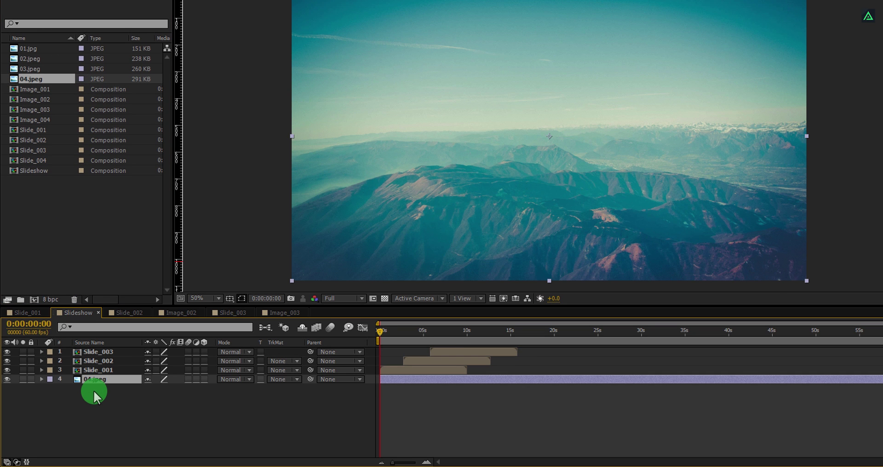